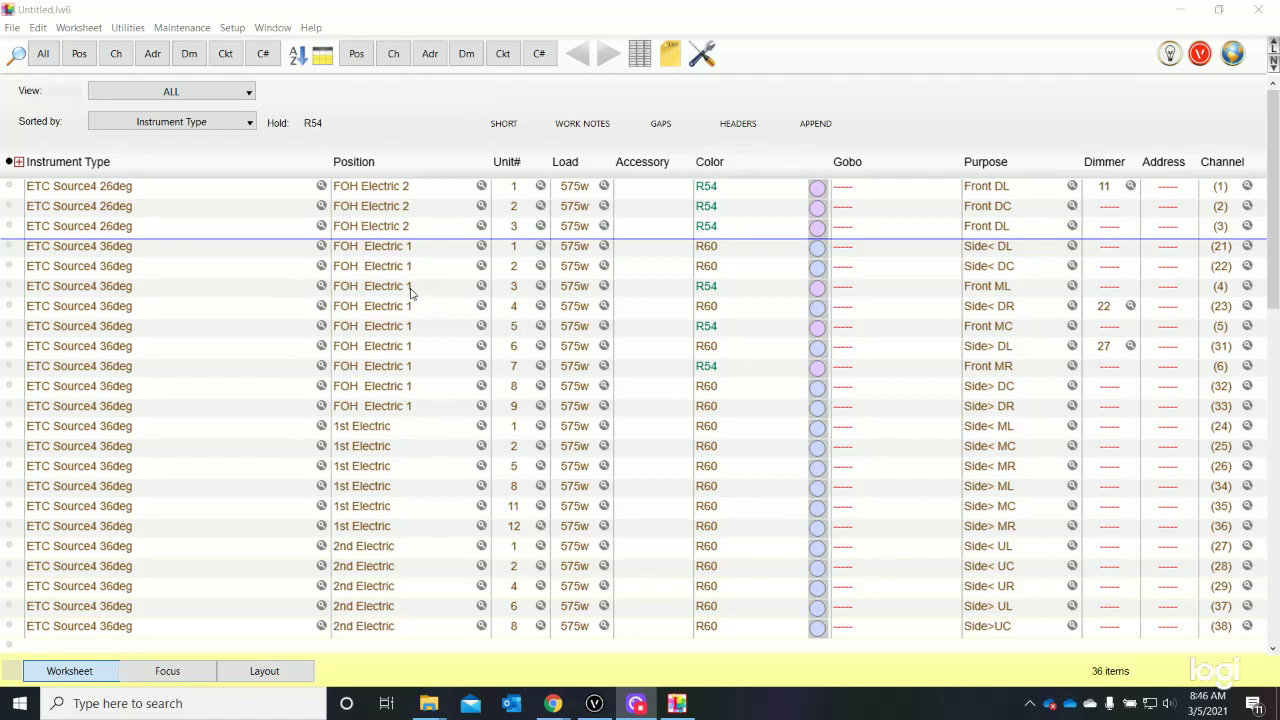
# Save the show as 'Small Theatre LW Demo' in FSU > Spring 2021 > Drafting Software > Small Theatre
pyautogui.click(12, 28)
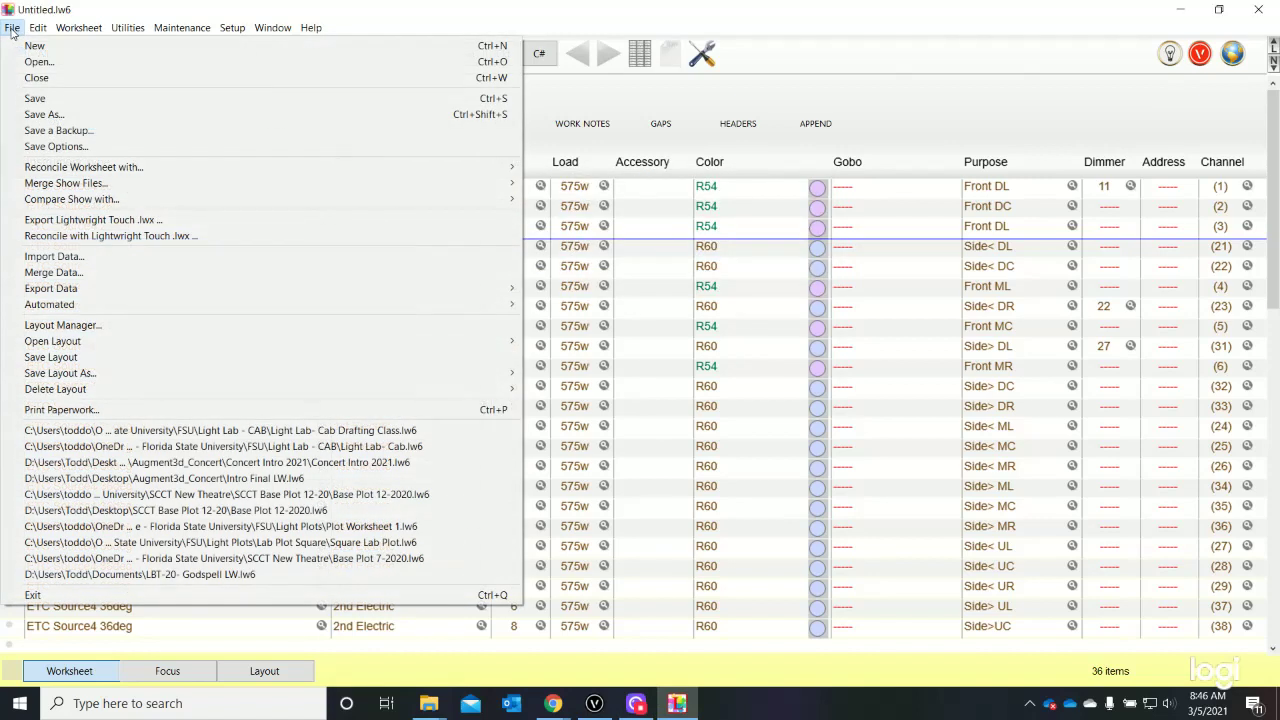
pyautogui.click(41, 121)
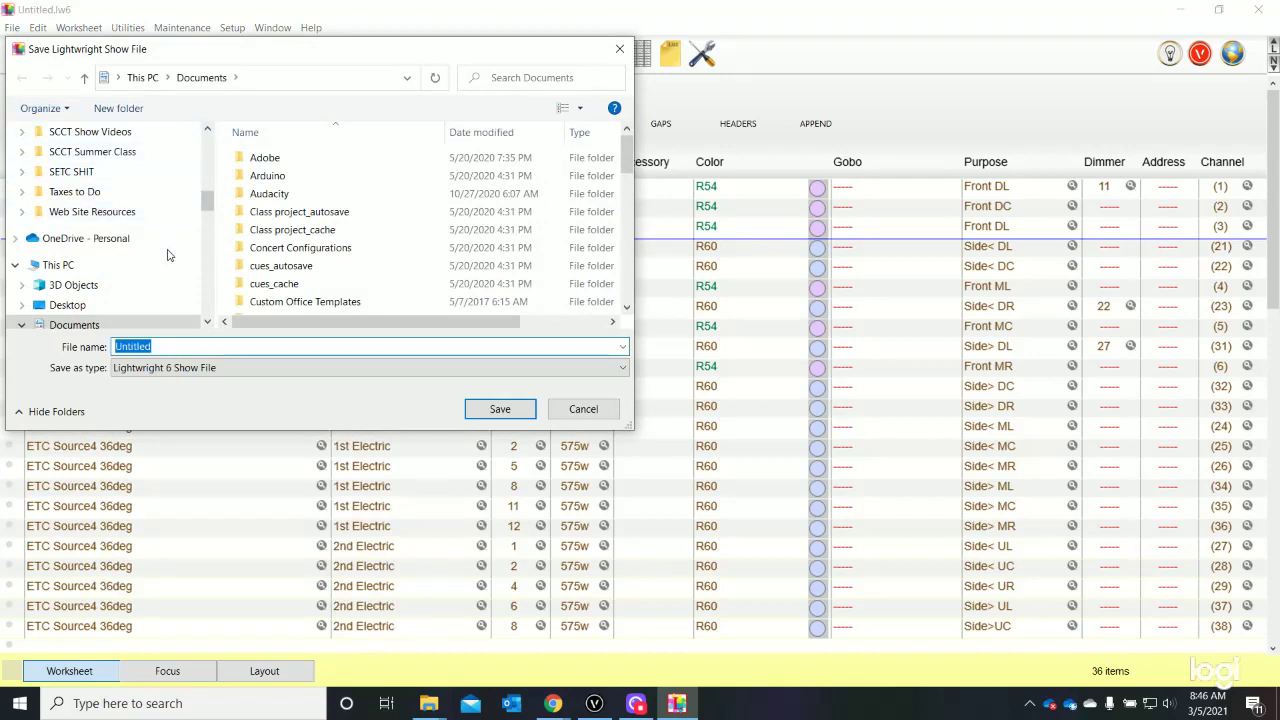
pyautogui.scroll(2, 168, 255)
pyautogui.scroll(2, 168, 255)
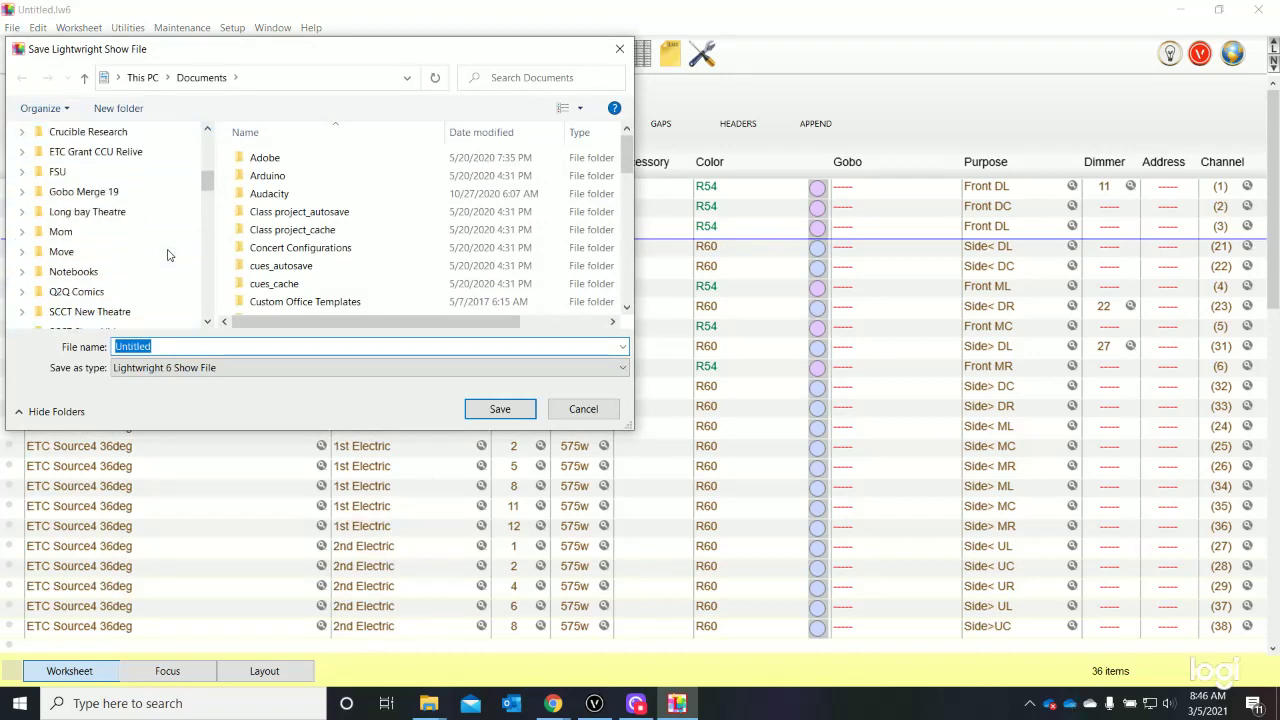
pyautogui.click(25, 177)
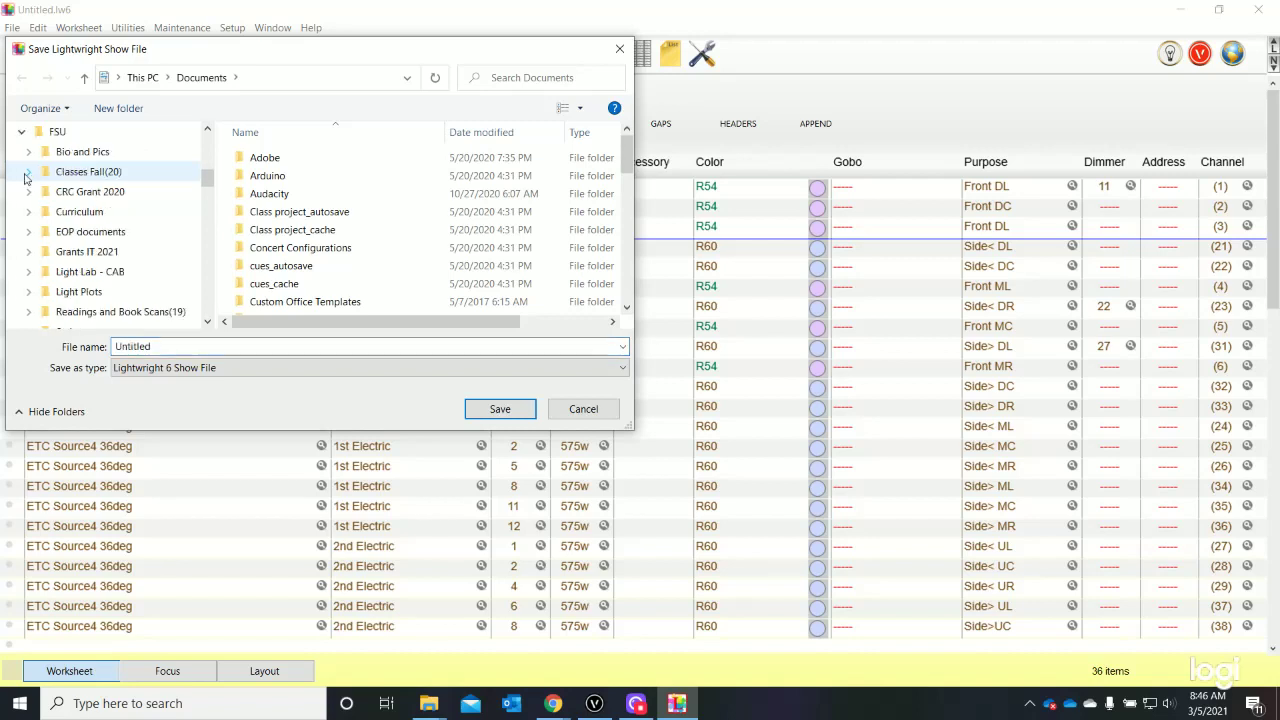
pyautogui.scroll(-2, 170, 312)
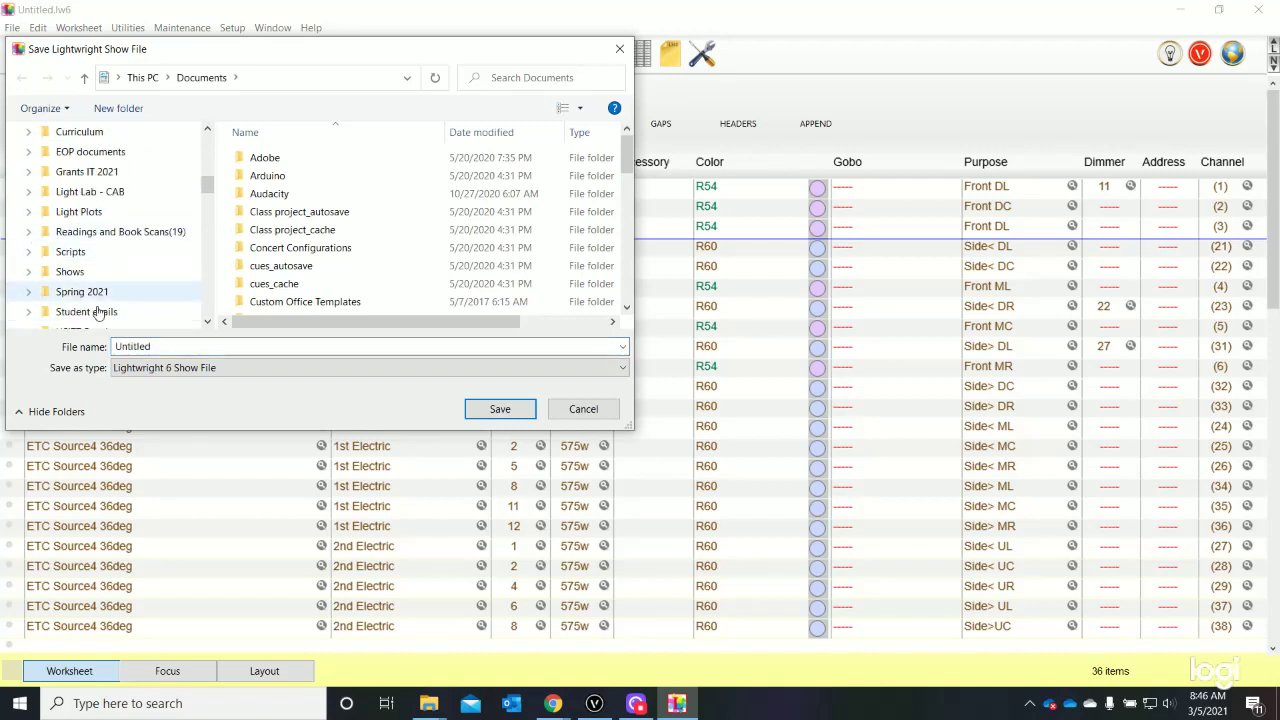
pyautogui.click(29, 309)
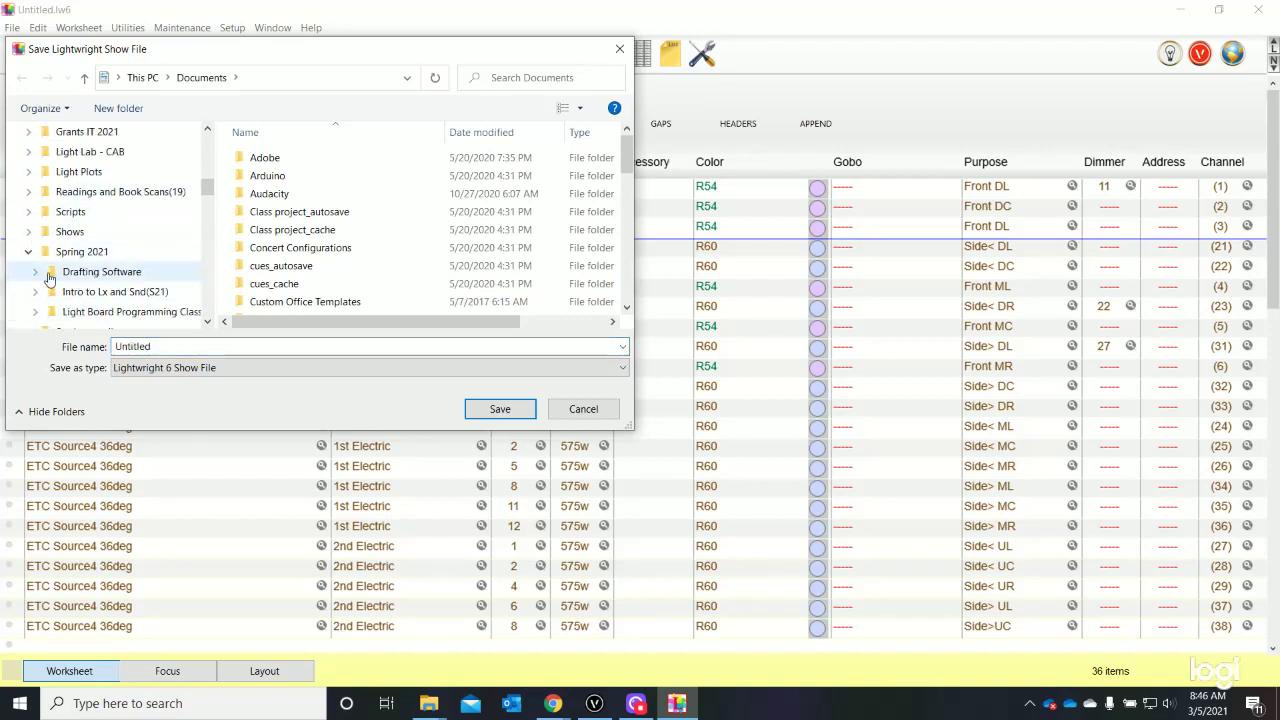
pyautogui.click(38, 273)
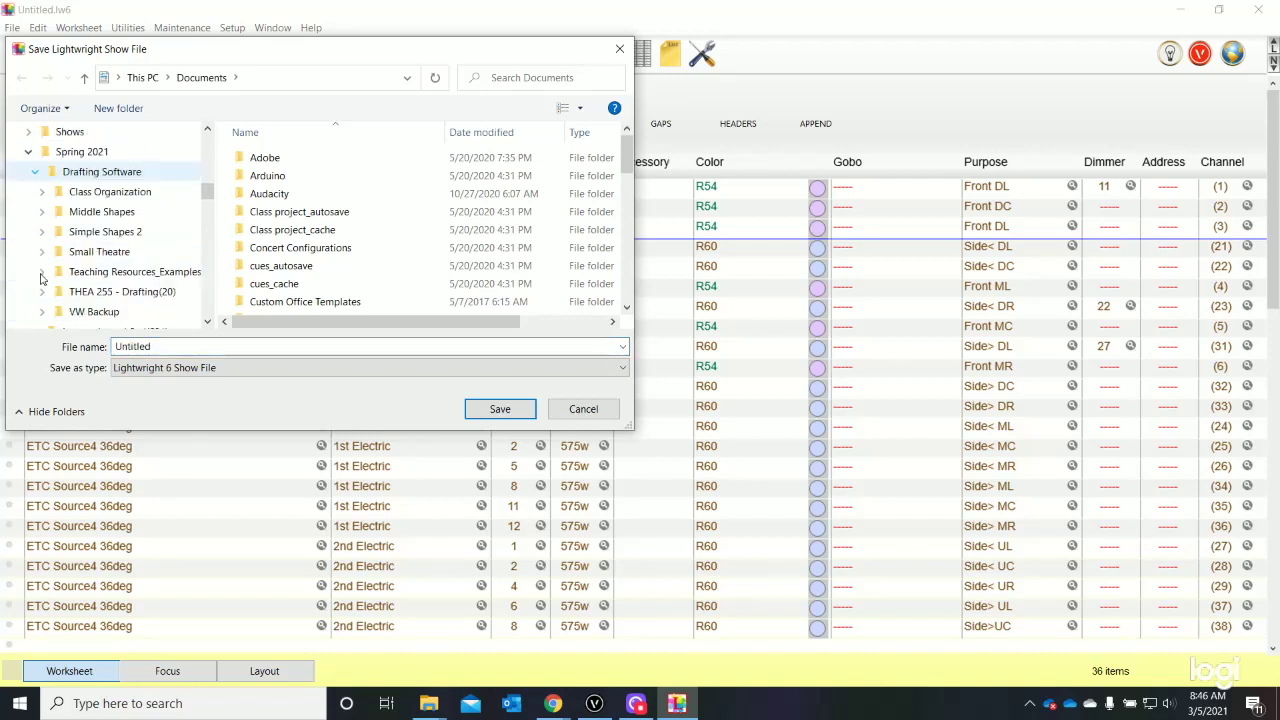
pyautogui.click(97, 255)
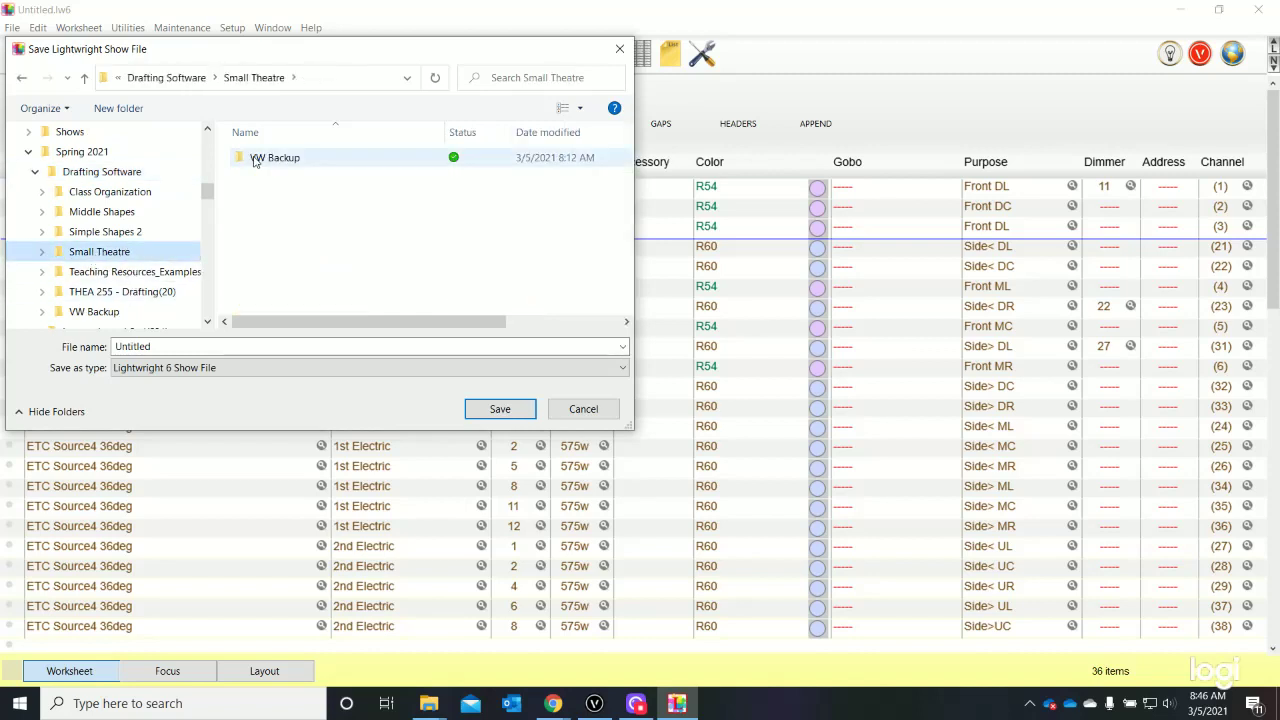
pyautogui.click(165, 347)
pyautogui.write('Small The')
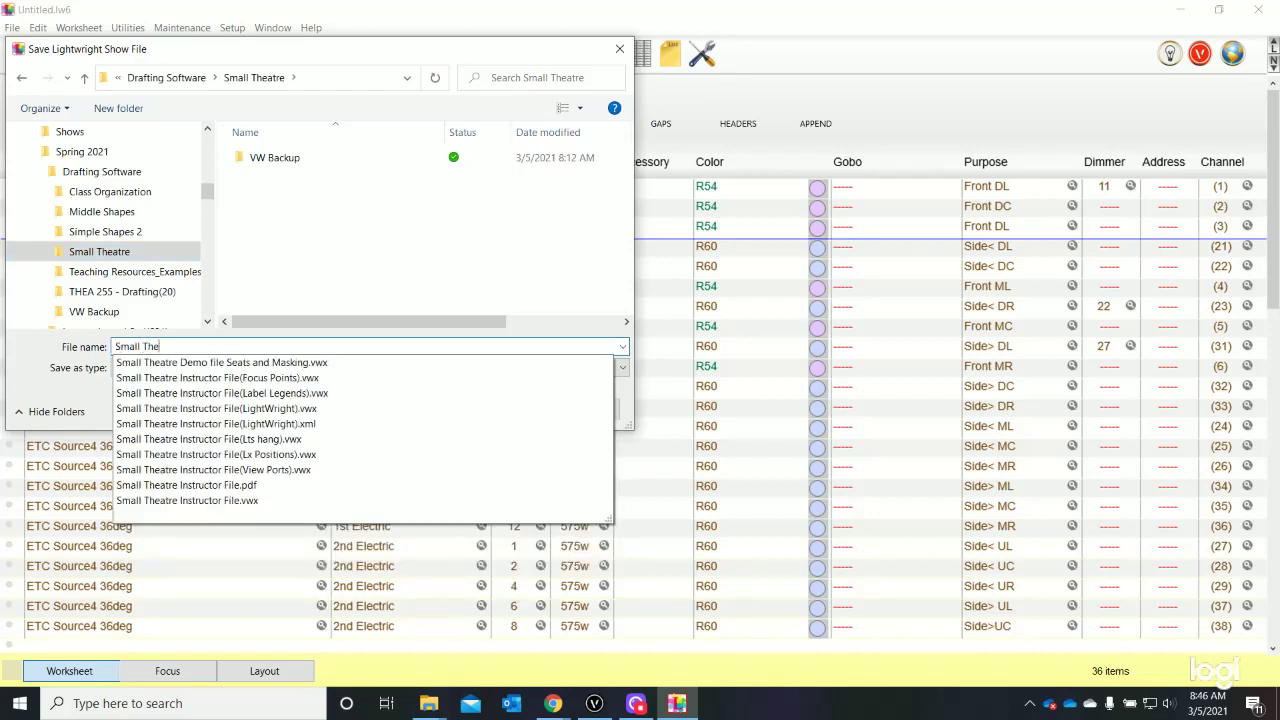
pyautogui.write('atre LW Demo')
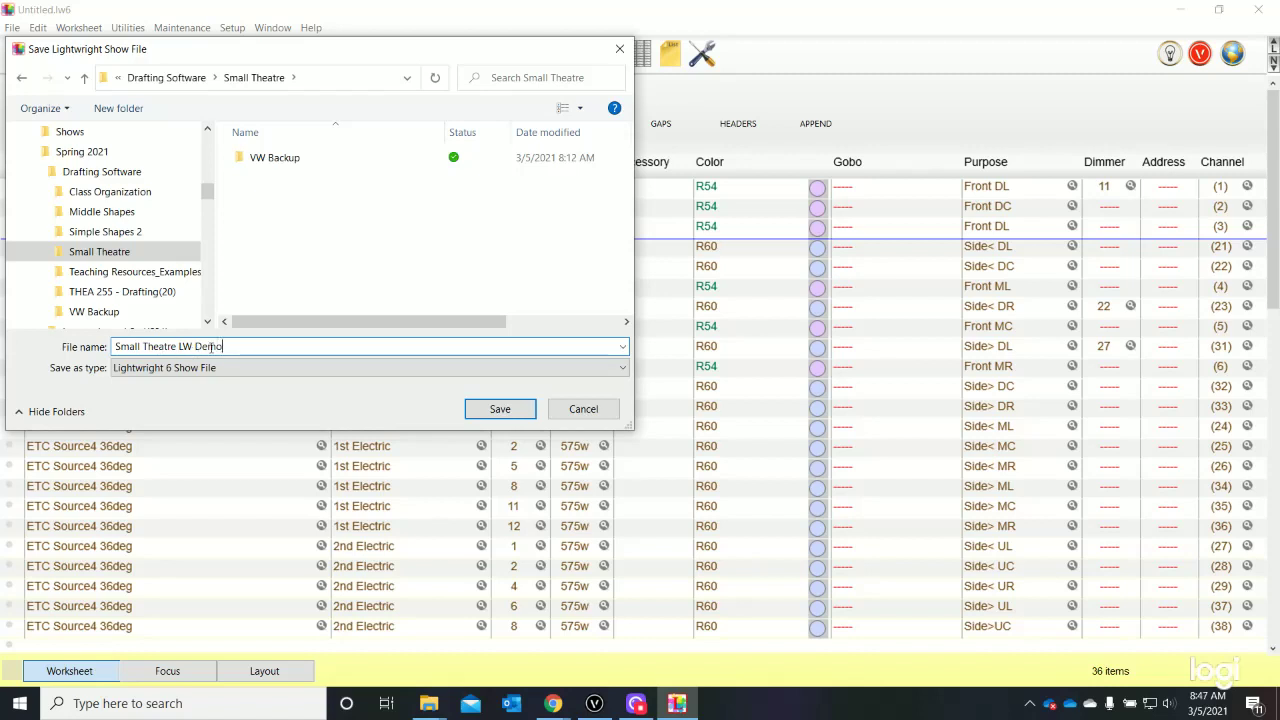
pyautogui.click(500, 409)
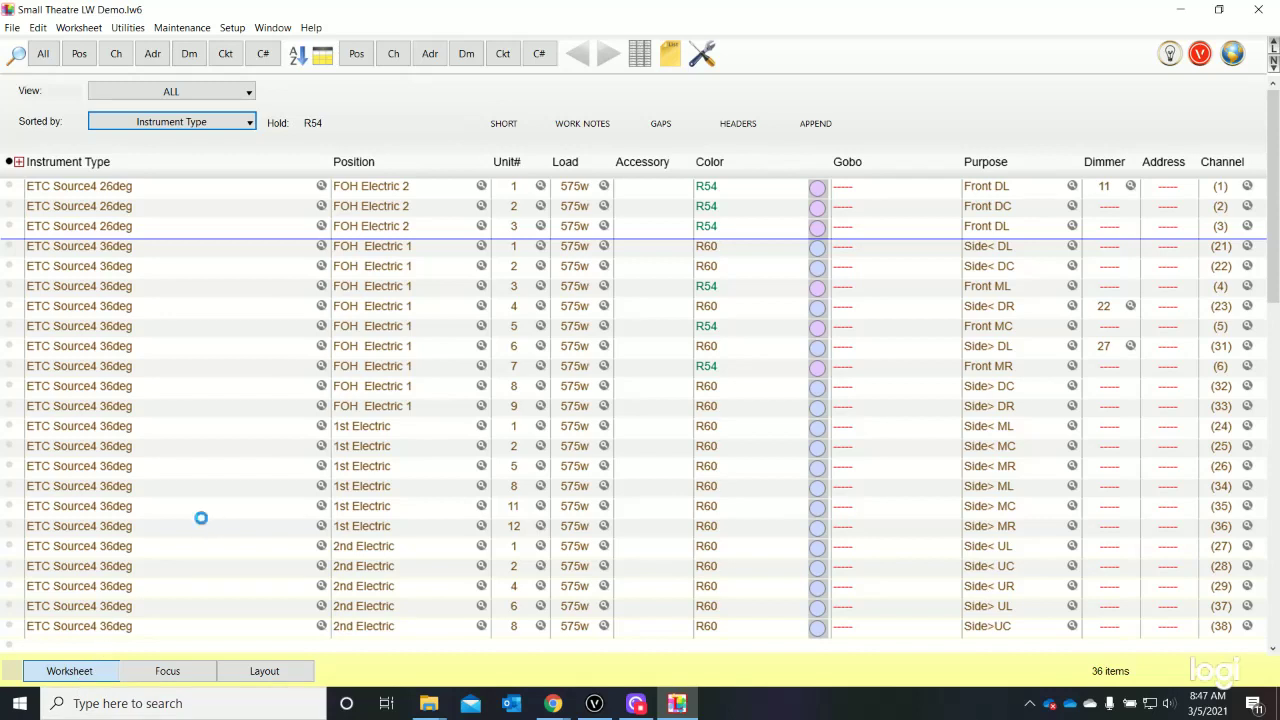
# Scroll down the Small Theatre LW Demo.lw6 worksheet through its 36 instruments grouped by type
pyautogui.scroll(-3, 200, 517)
pyautogui.scroll(-1, 103, 627)
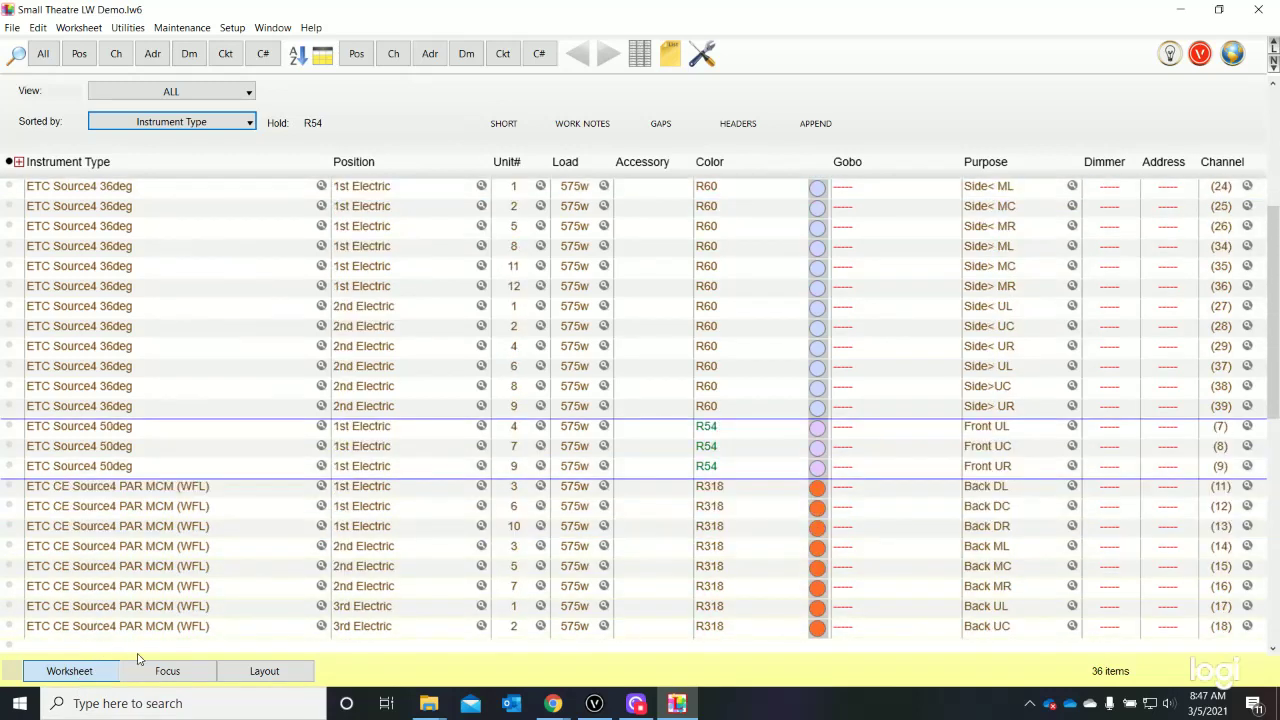
# Show the Channel Hookup layout, accepting the Letter portrait page setup
pyautogui.click(253, 673)
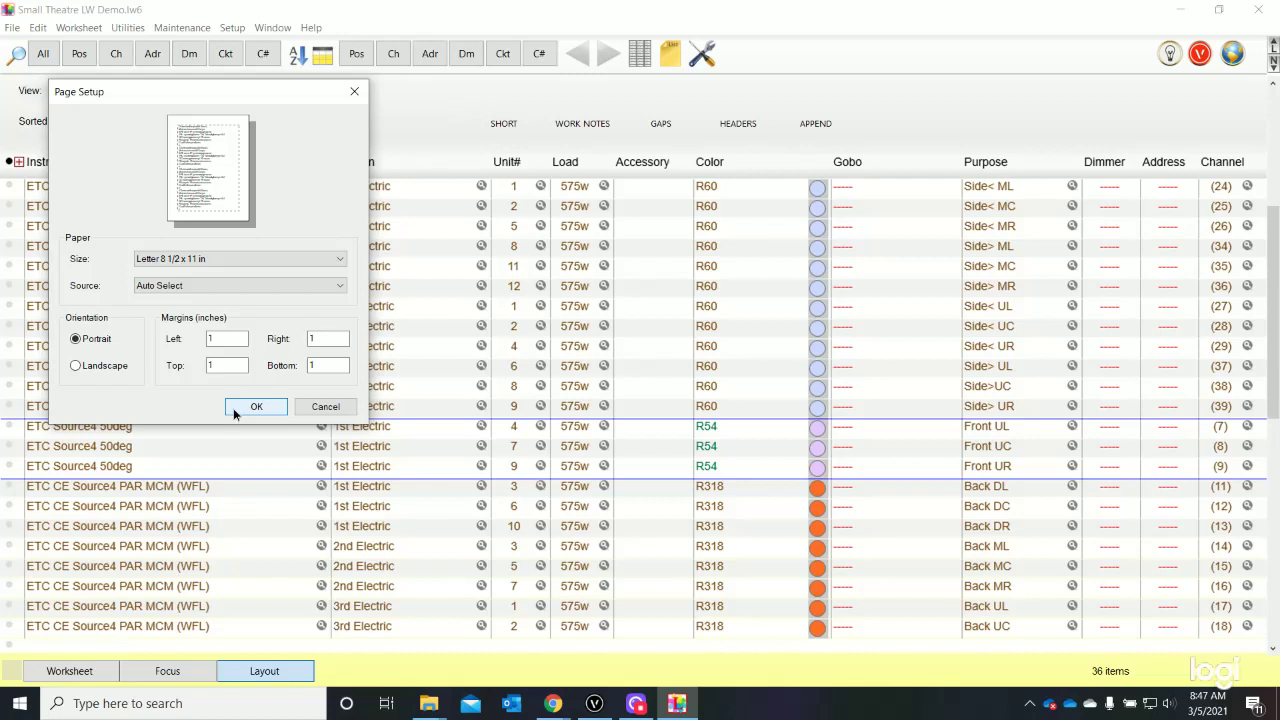
pyautogui.click(234, 407)
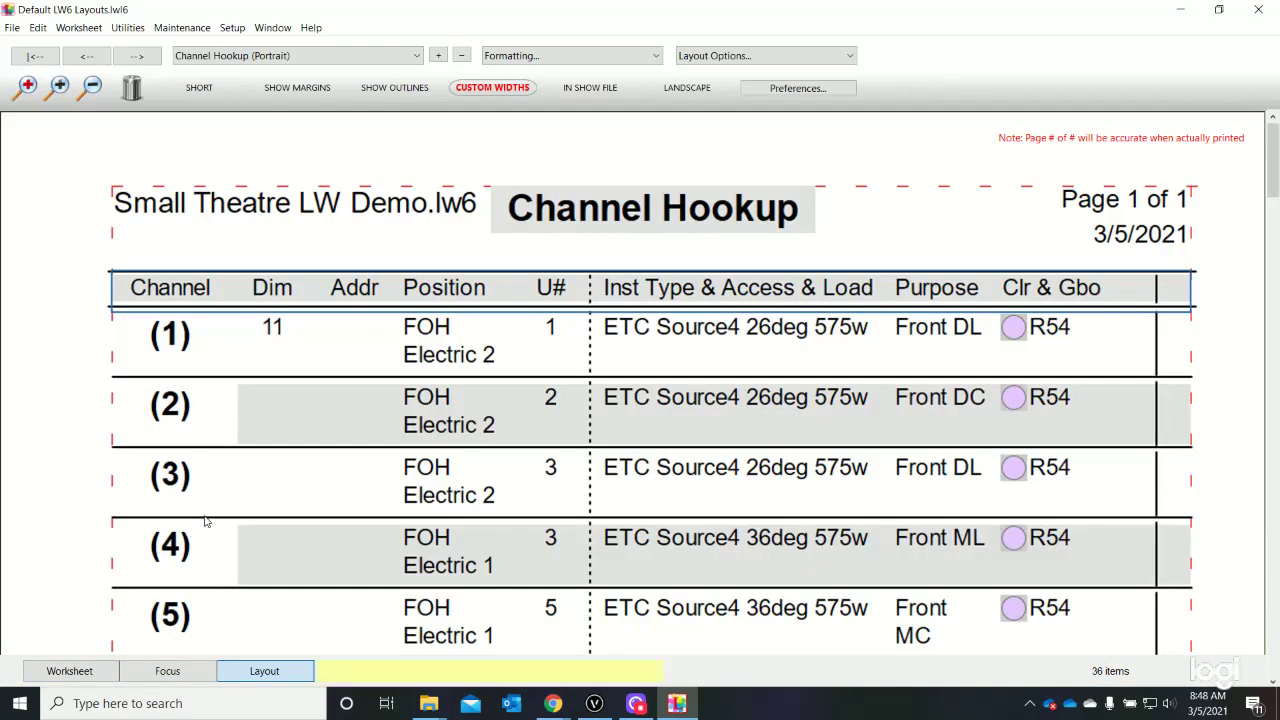
pyautogui.scroll(-1, 590, 352)
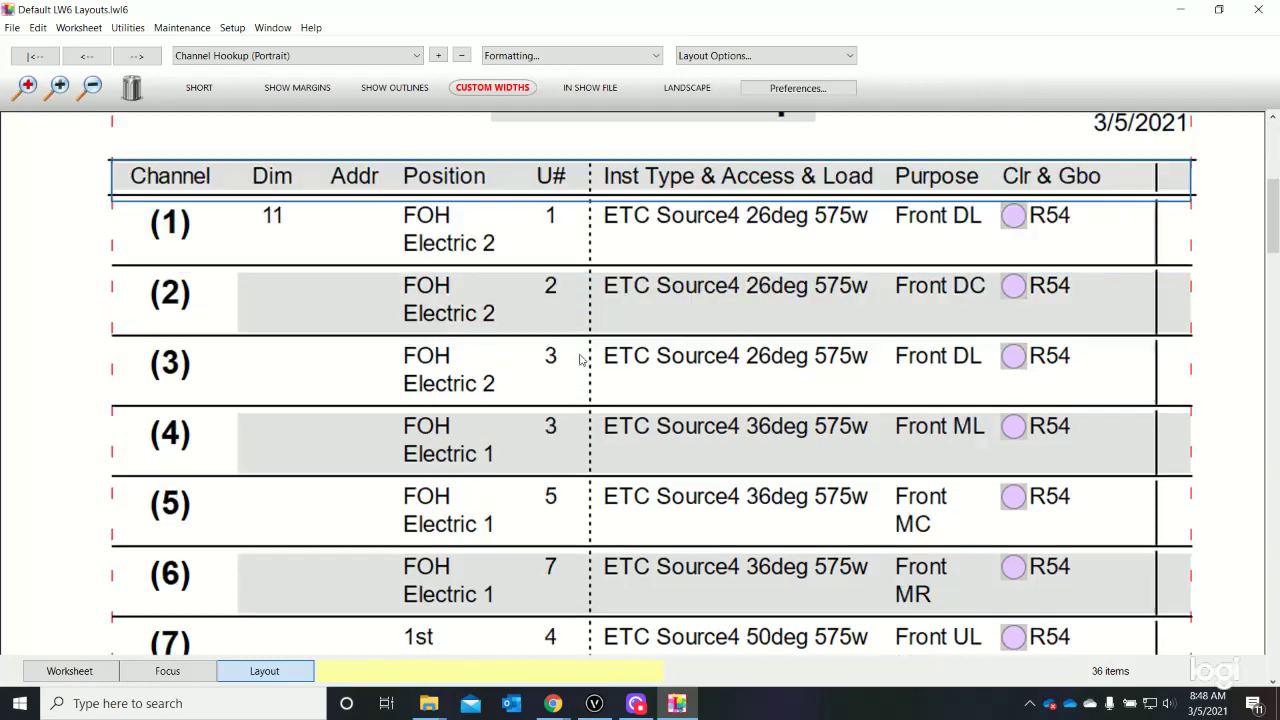
pyautogui.scroll(1, 582, 360)
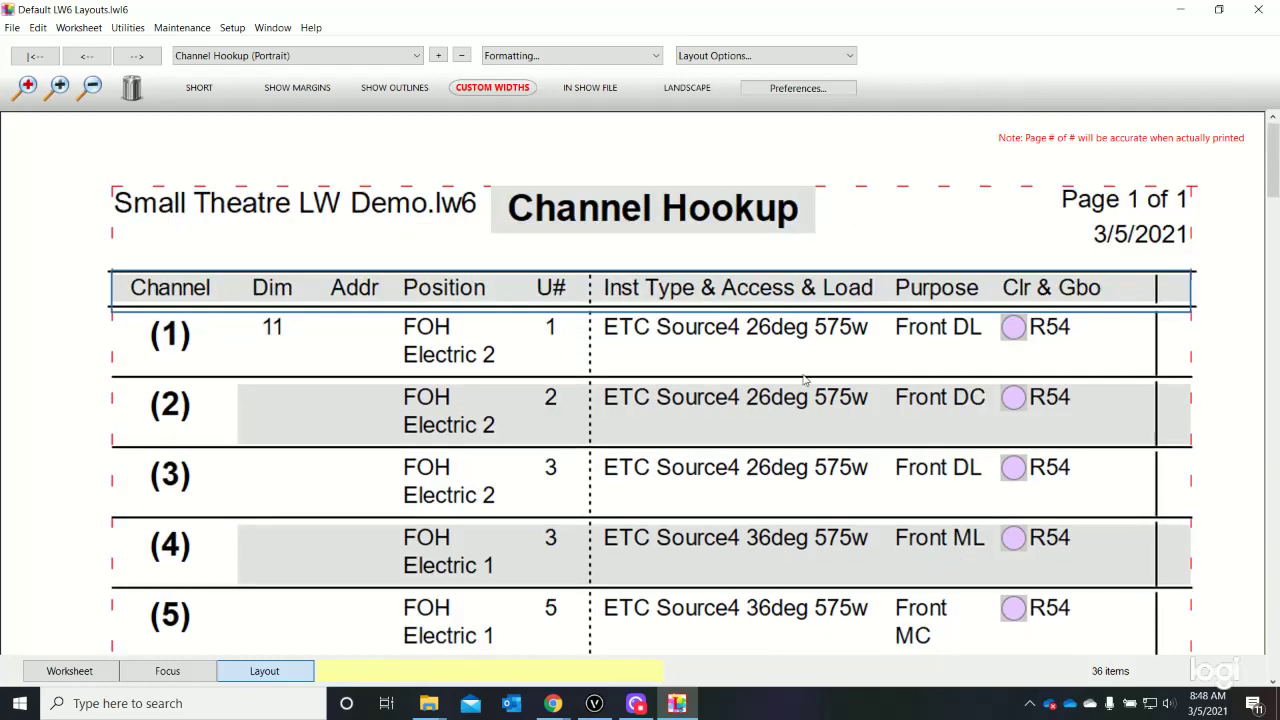
pyautogui.click(92, 89)
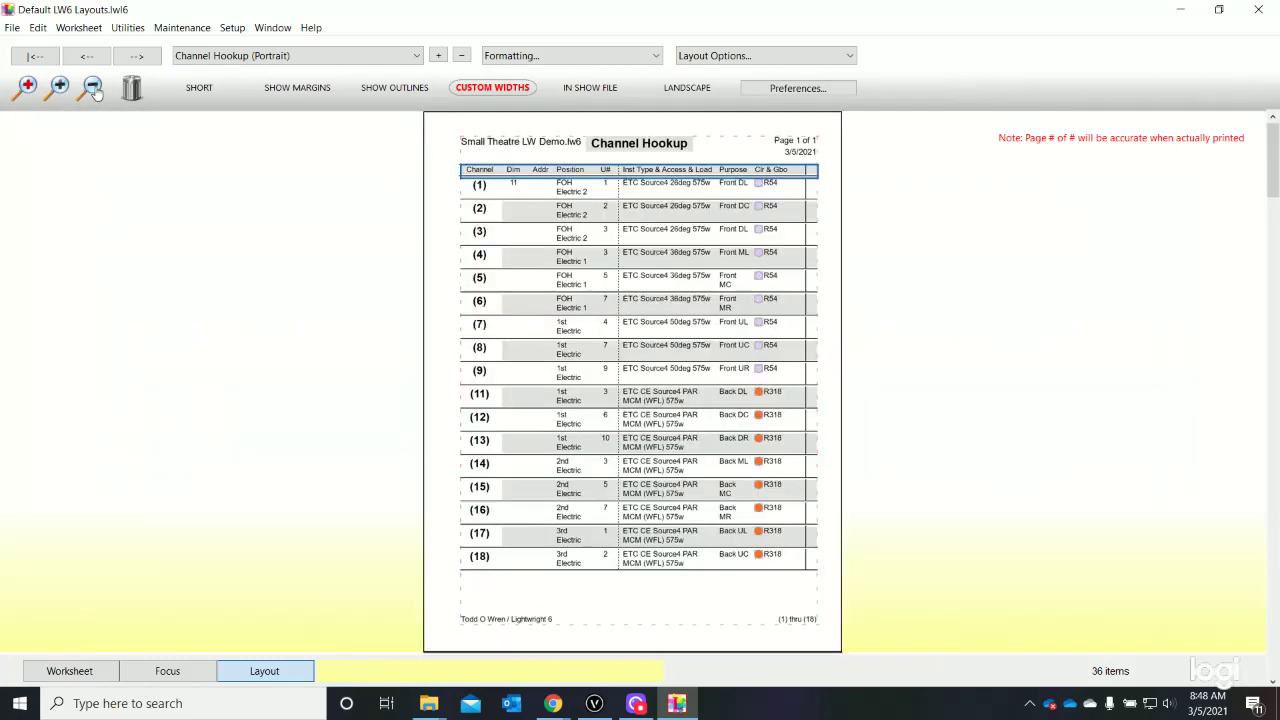
pyautogui.click(58, 89)
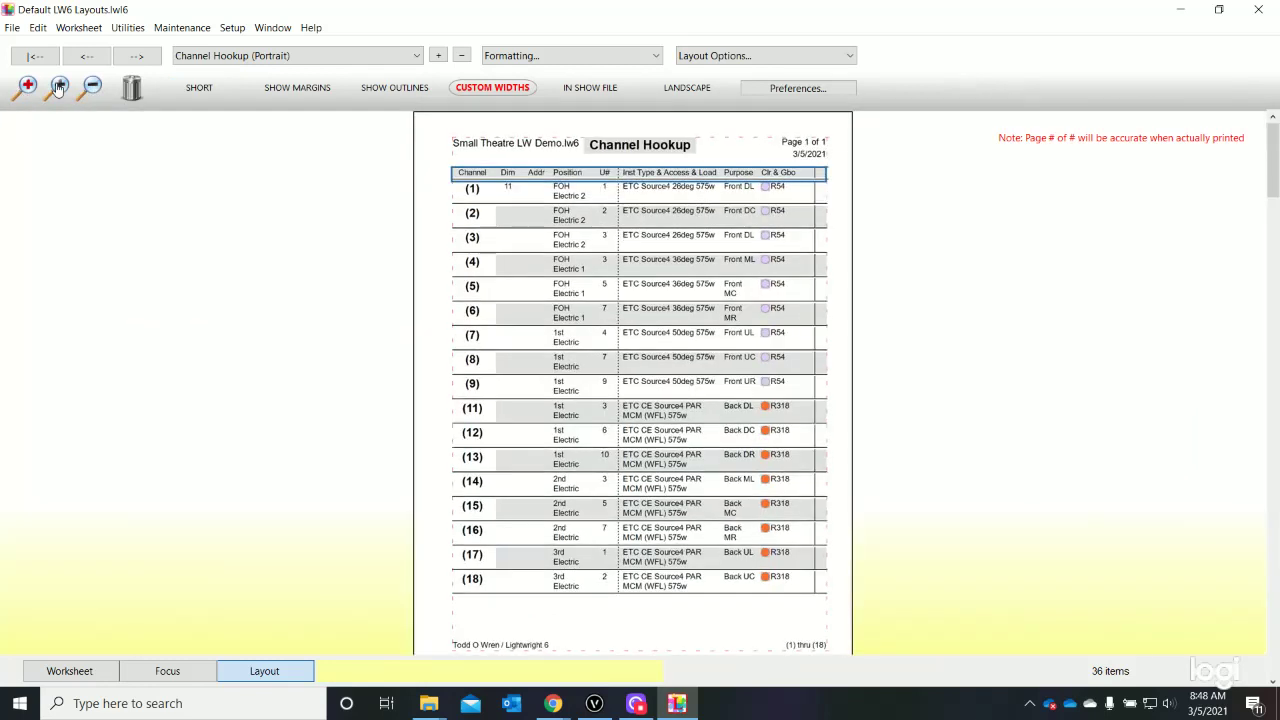
pyautogui.click(91, 88)
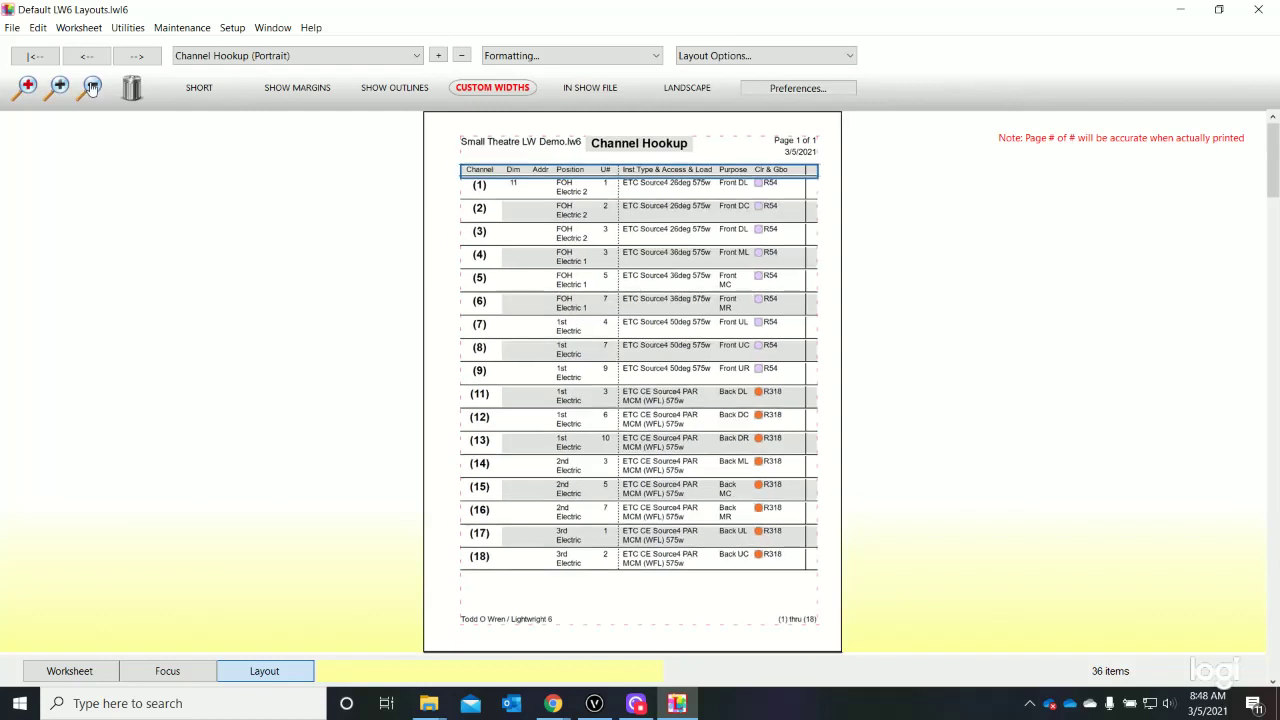
pyautogui.click(140, 60)
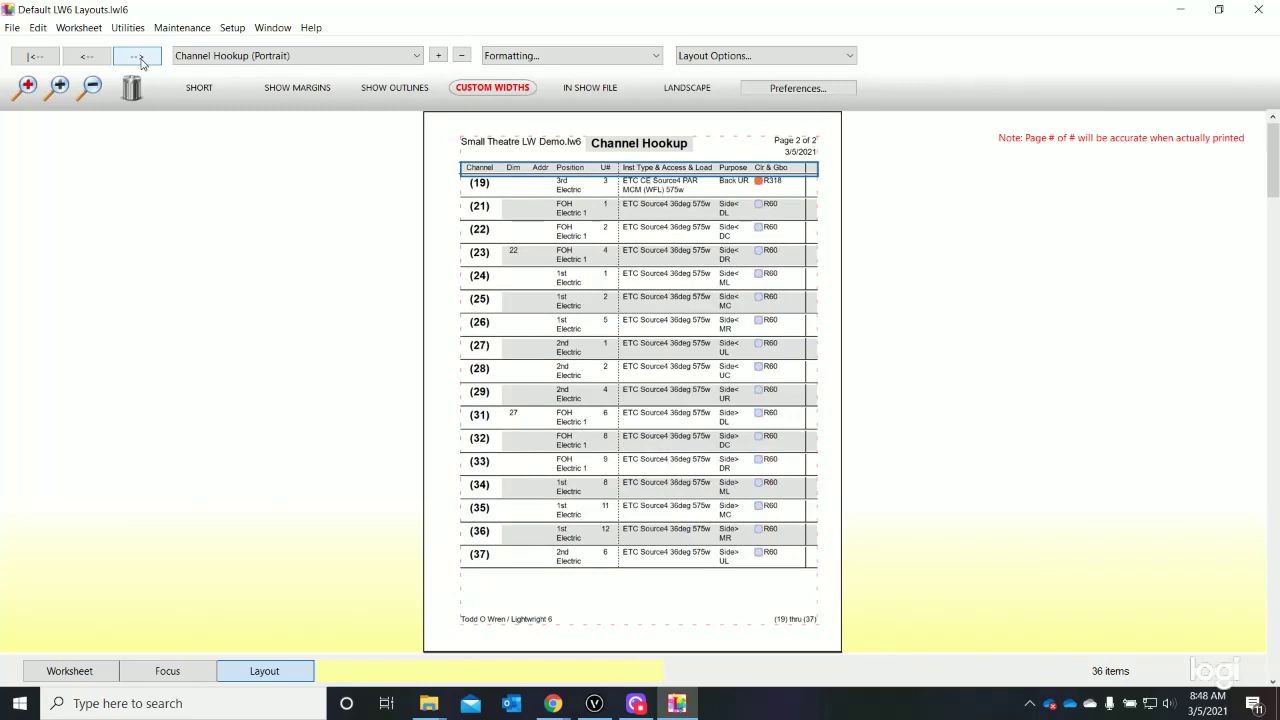
pyautogui.click(140, 60)
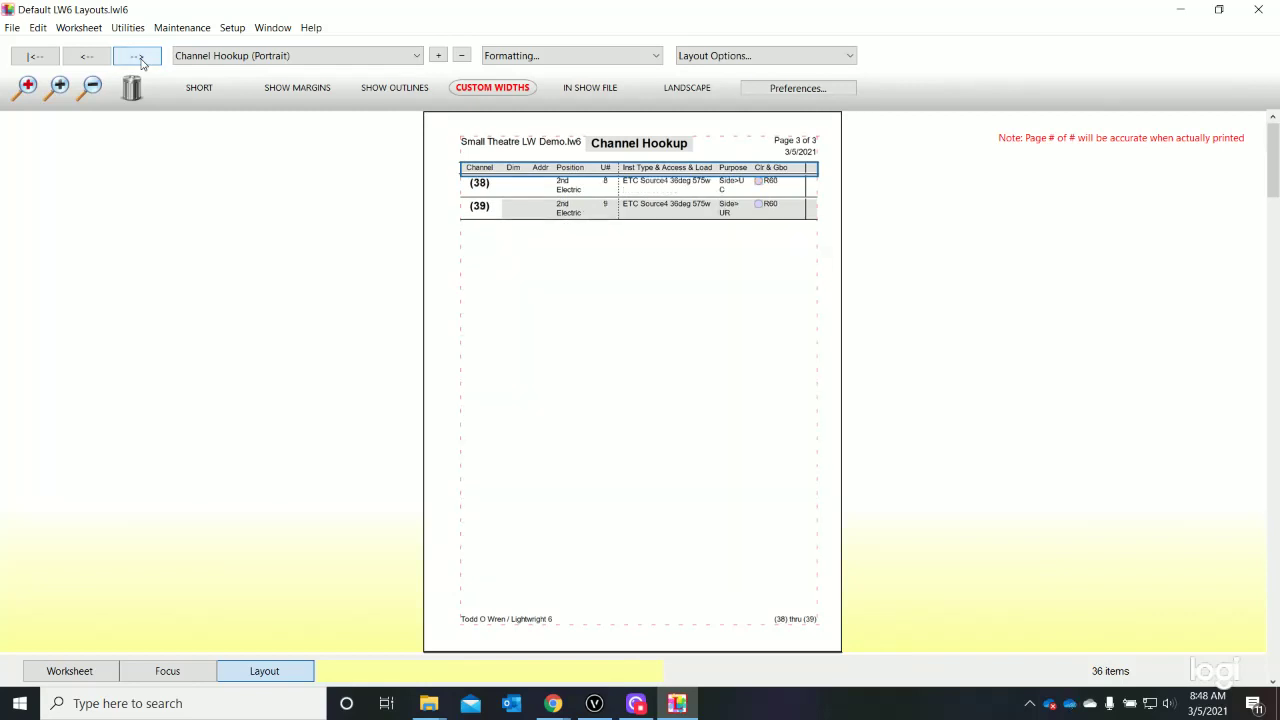
pyautogui.click(88, 58)
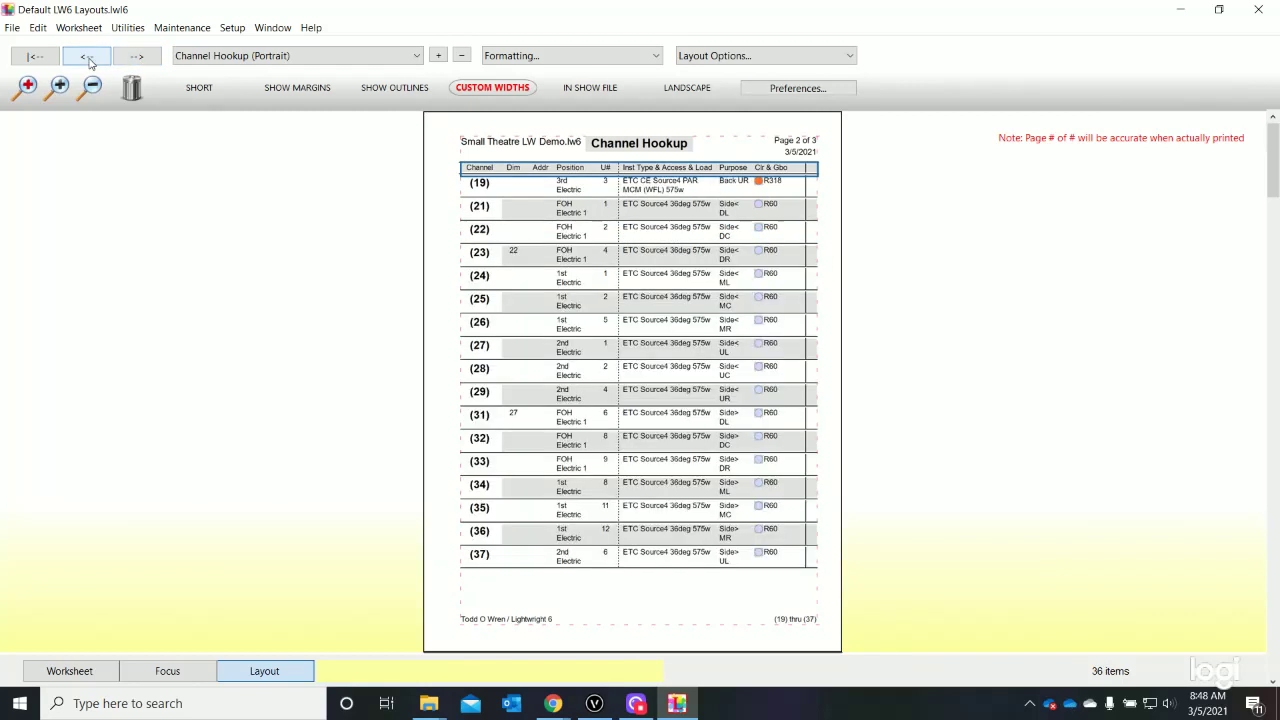
pyautogui.click(89, 60)
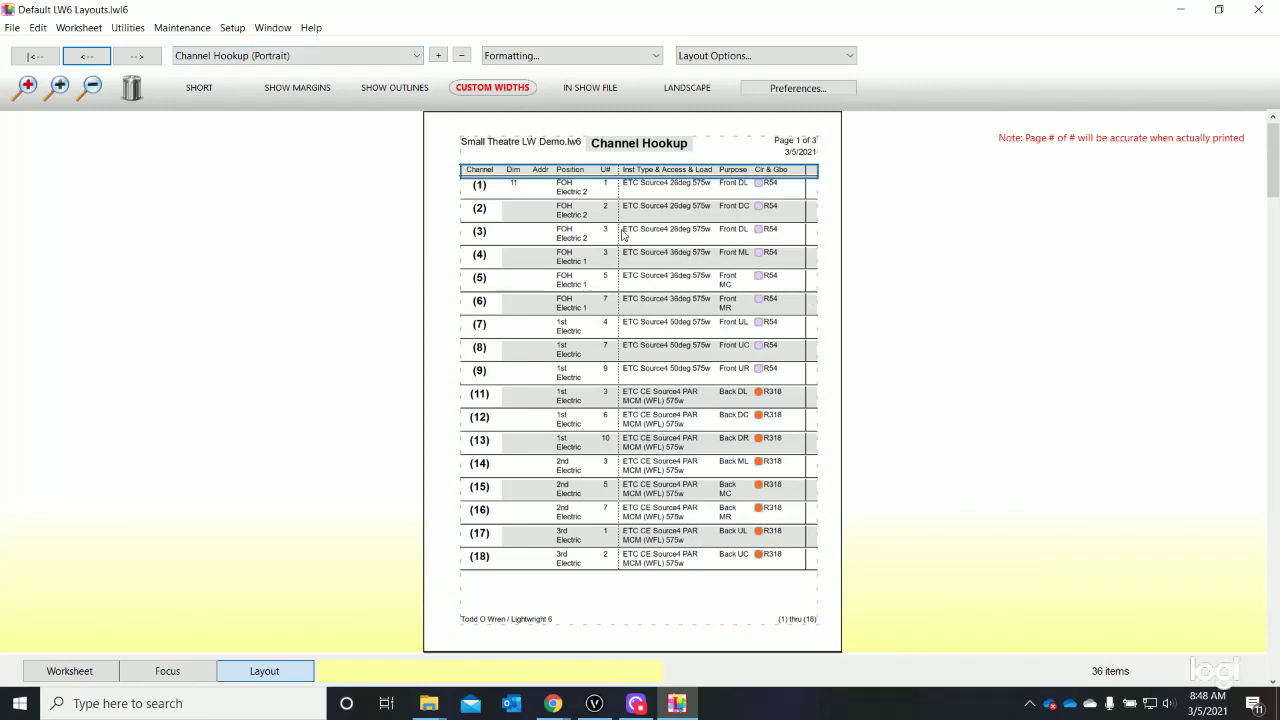
pyautogui.click(58, 88)
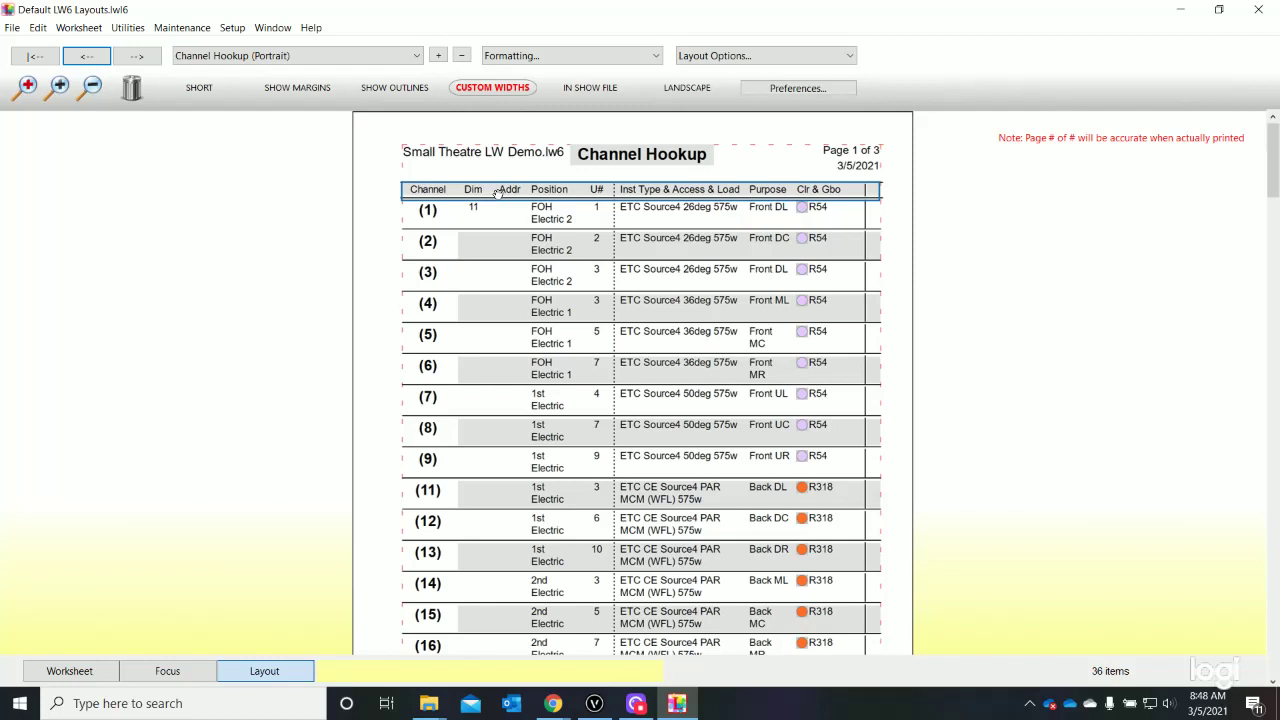
pyautogui.moveTo(474, 190); pyautogui.dragTo(862, 198)
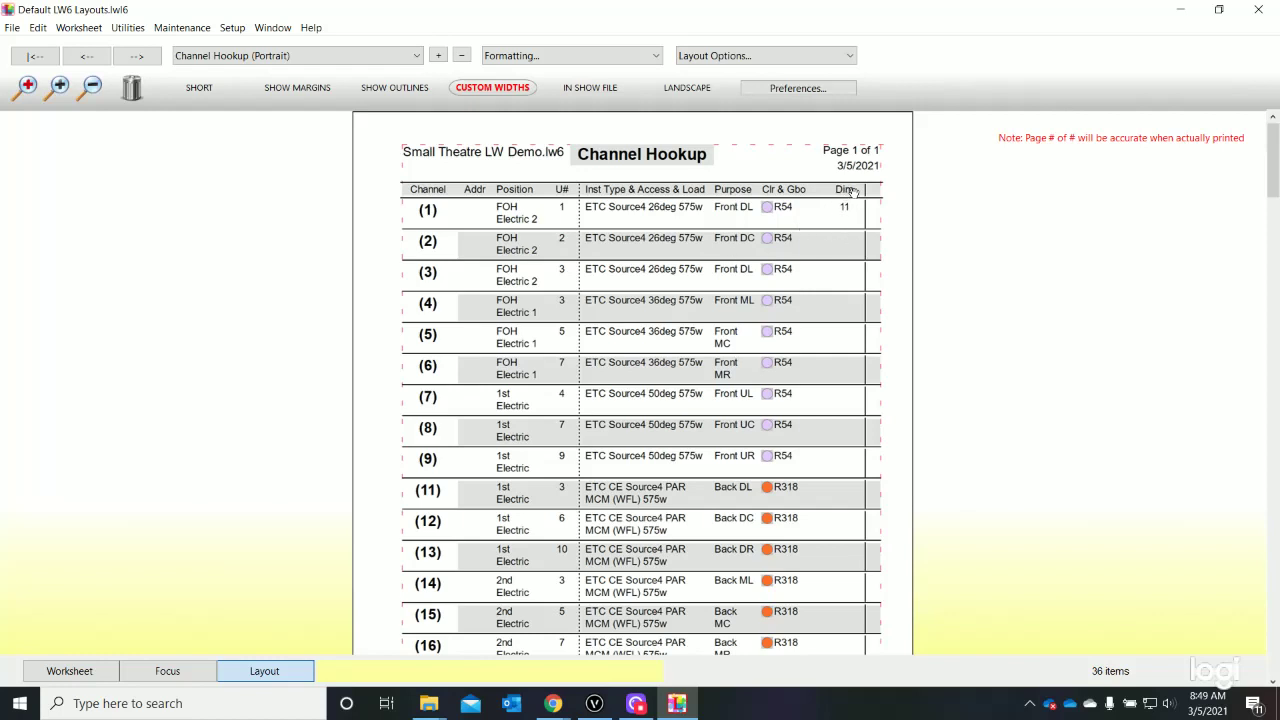
pyautogui.moveTo(853, 192); pyautogui.dragTo(468, 192)
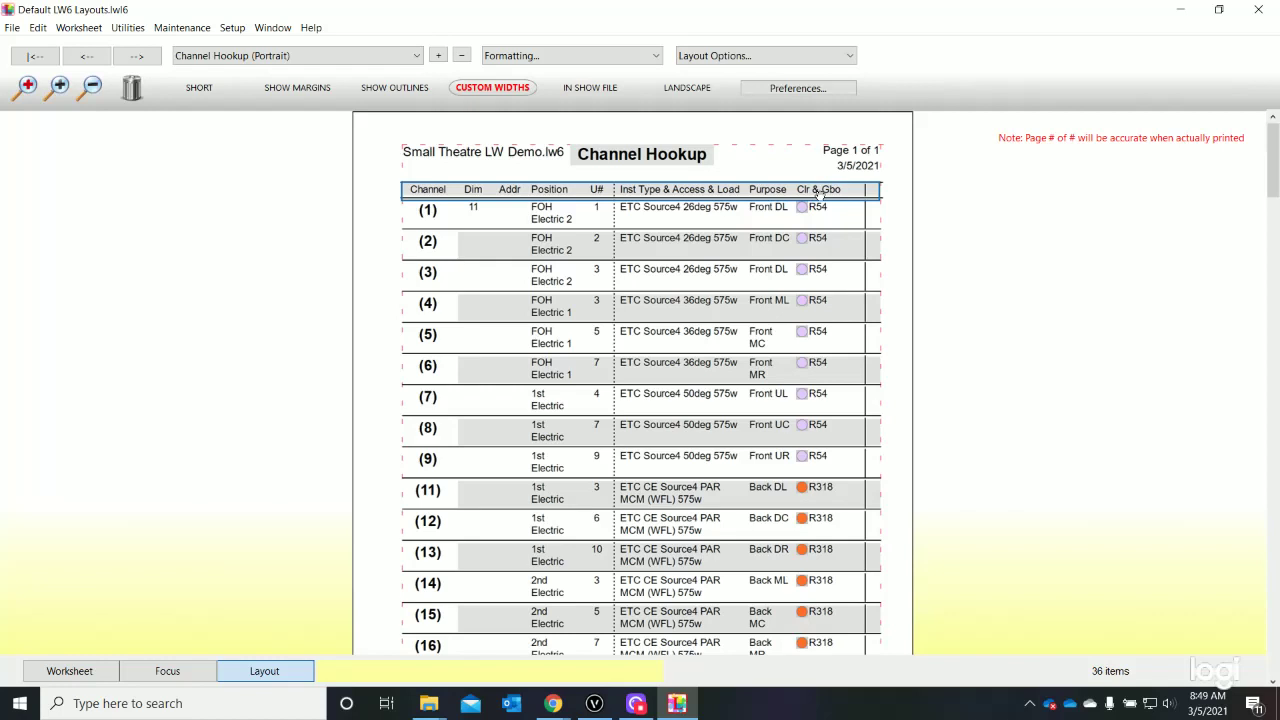
pyautogui.moveTo(806, 189); pyautogui.dragTo(530, 190)
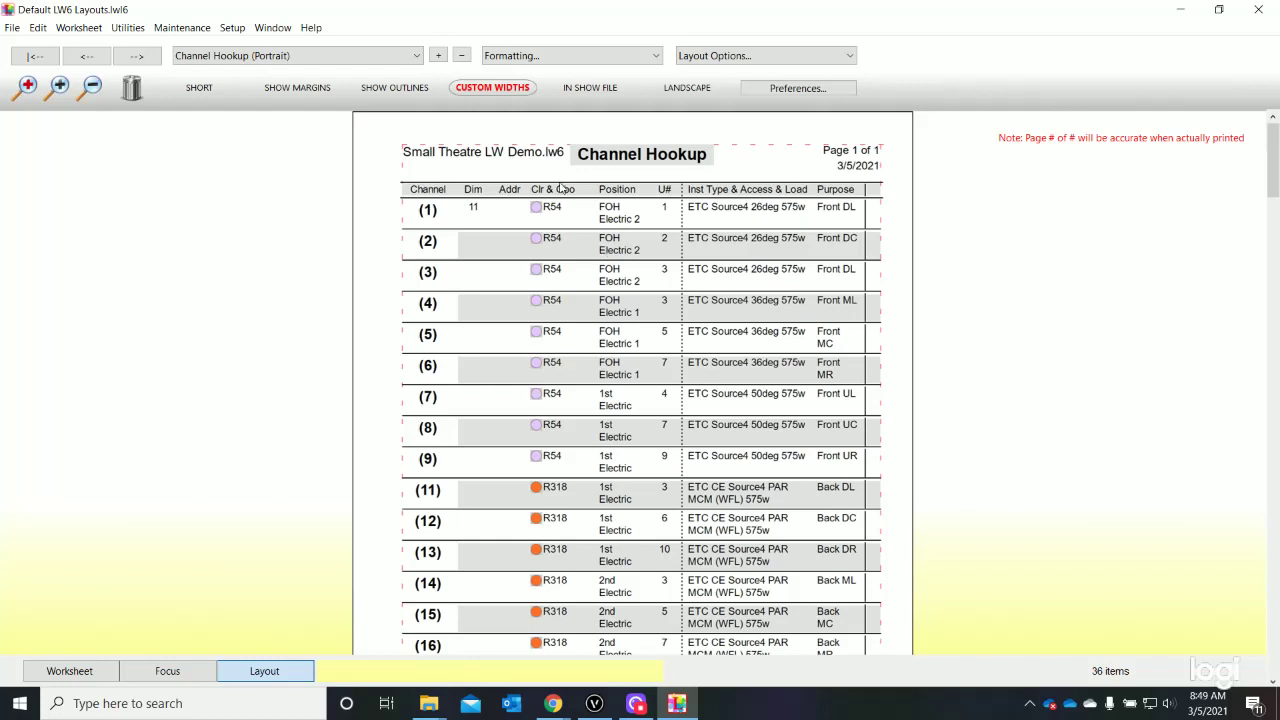
pyautogui.moveTo(547, 195); pyautogui.dragTo(851, 202)
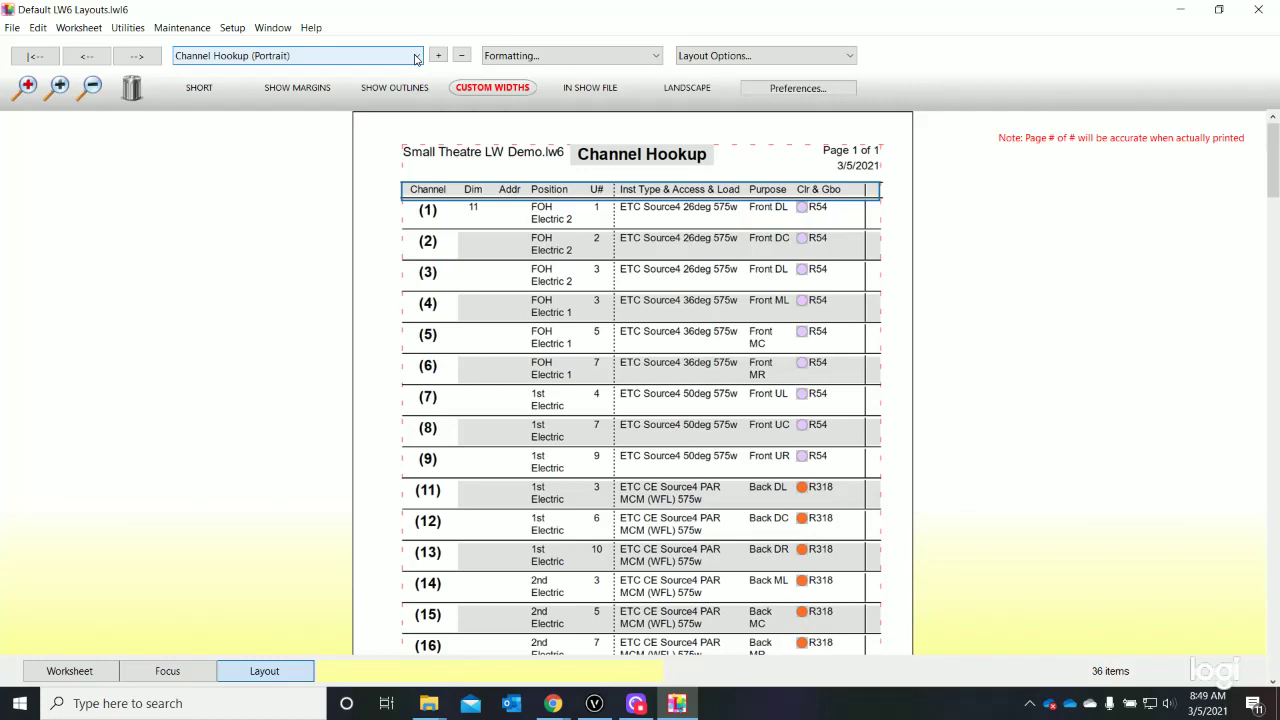
pyautogui.click(316, 56)
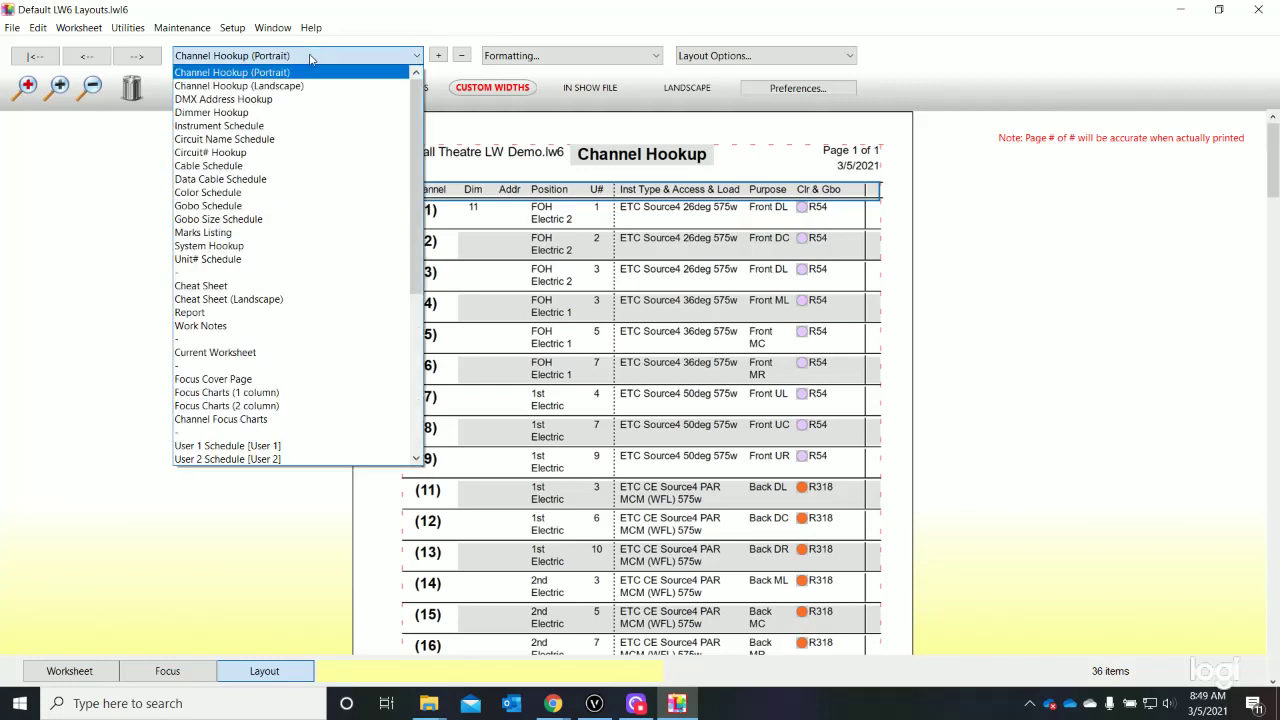
# Preview the Instrument Schedule, page through all three pages, and return to page 2
pyautogui.click(212, 127)
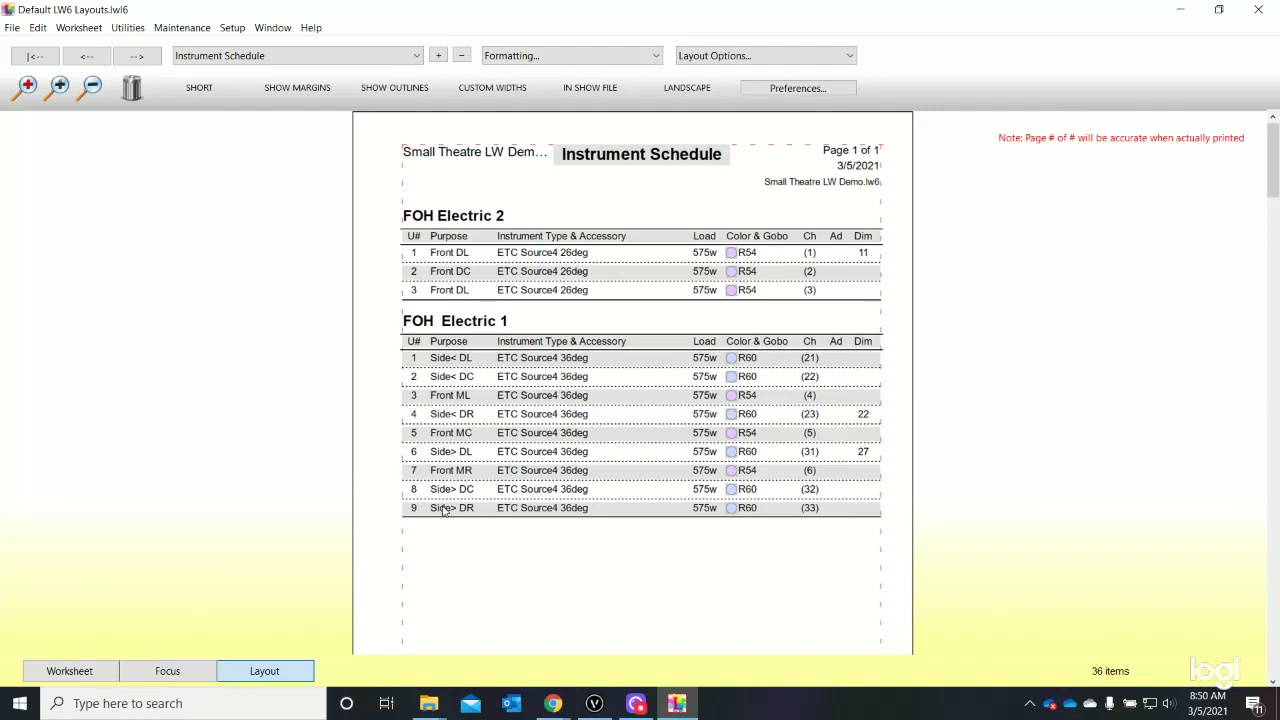
pyautogui.click(134, 56)
pyautogui.scroll(-1, 540, 290)
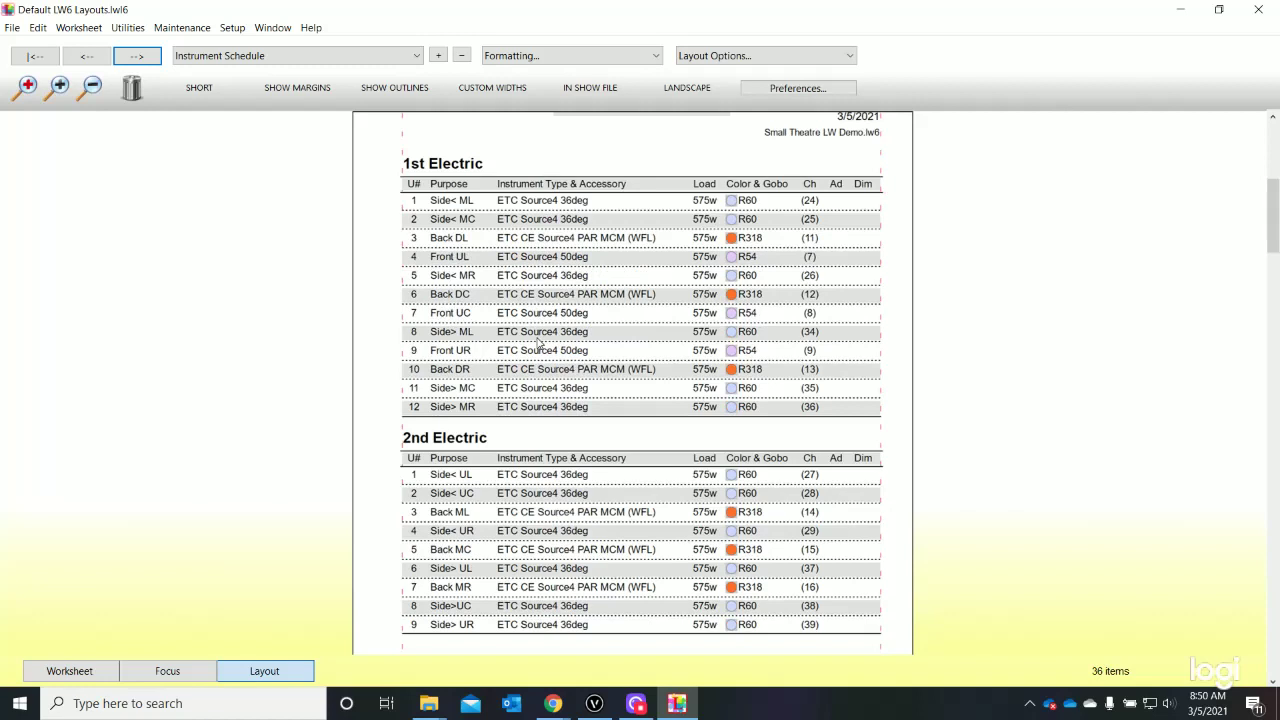
pyautogui.scroll(-3, 540, 343)
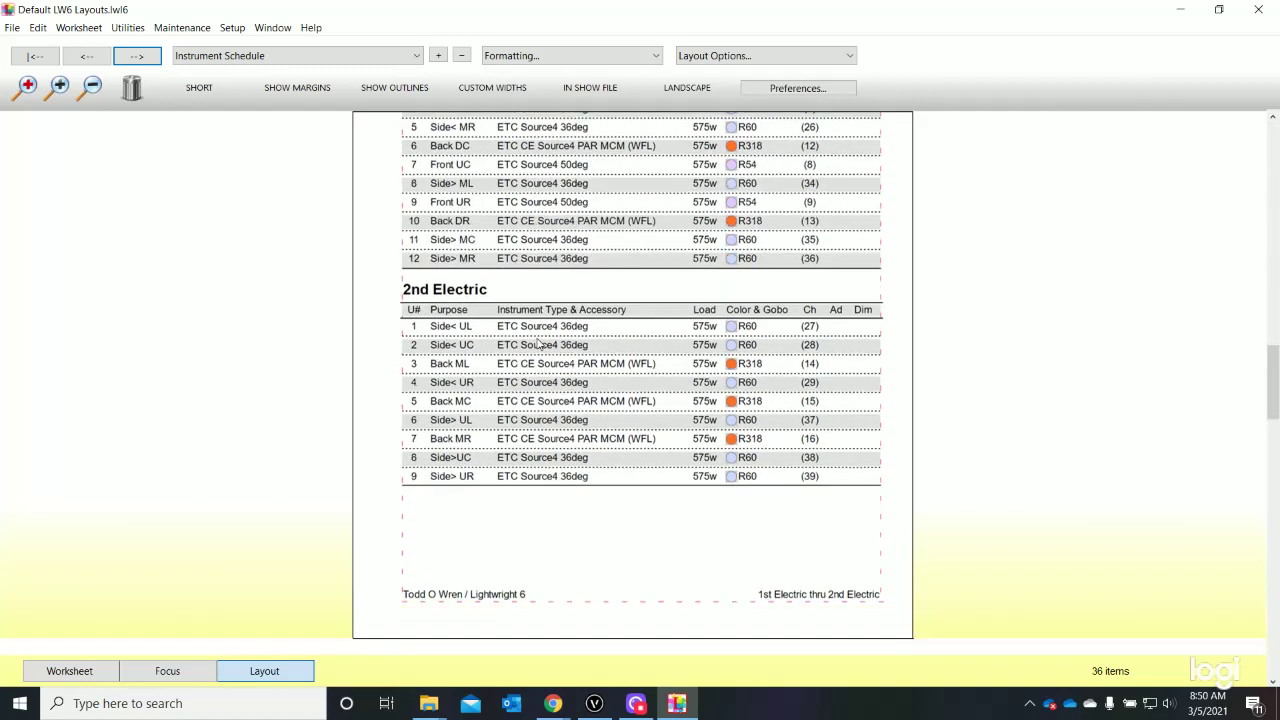
pyautogui.click(143, 63)
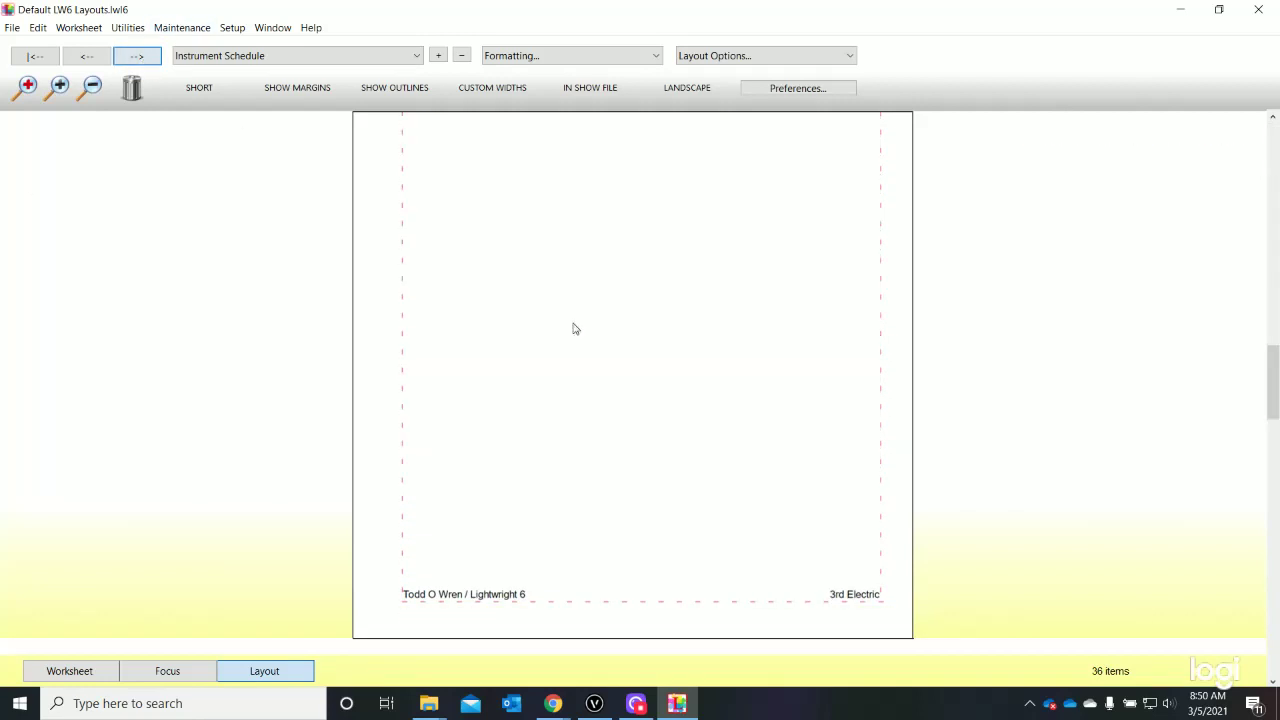
pyautogui.scroll(4, 620, 349)
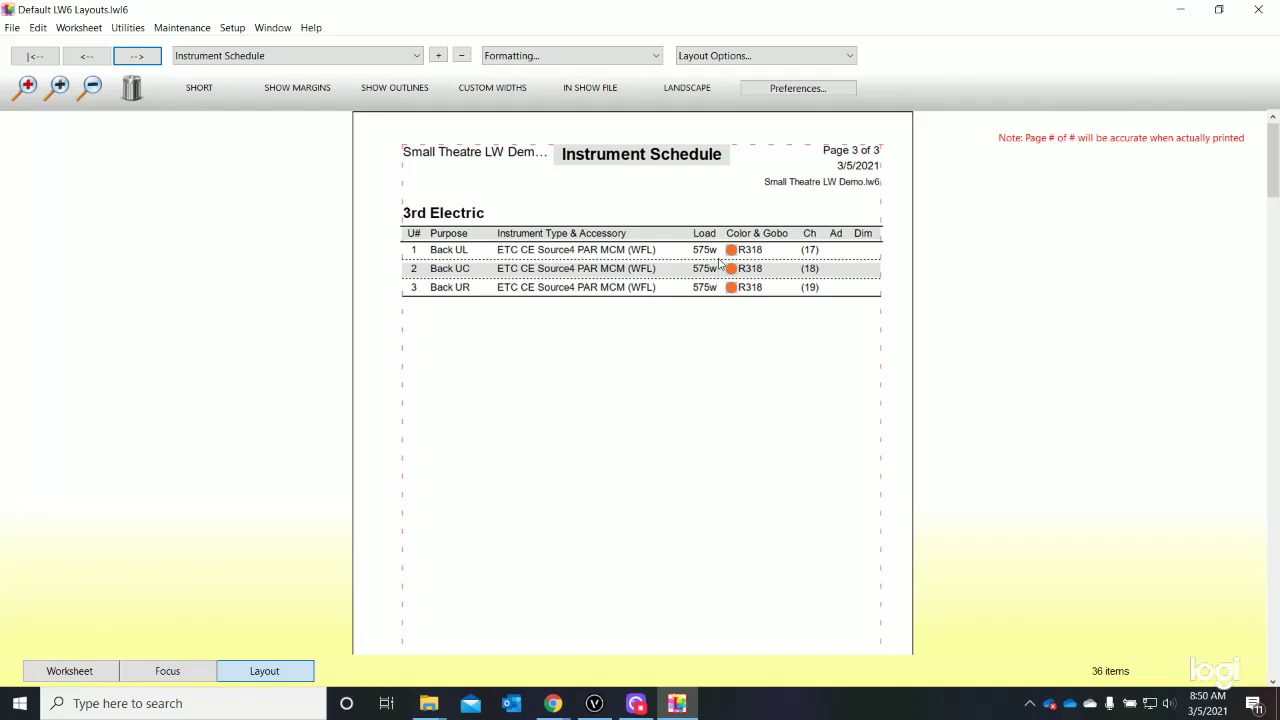
pyautogui.click(88, 57)
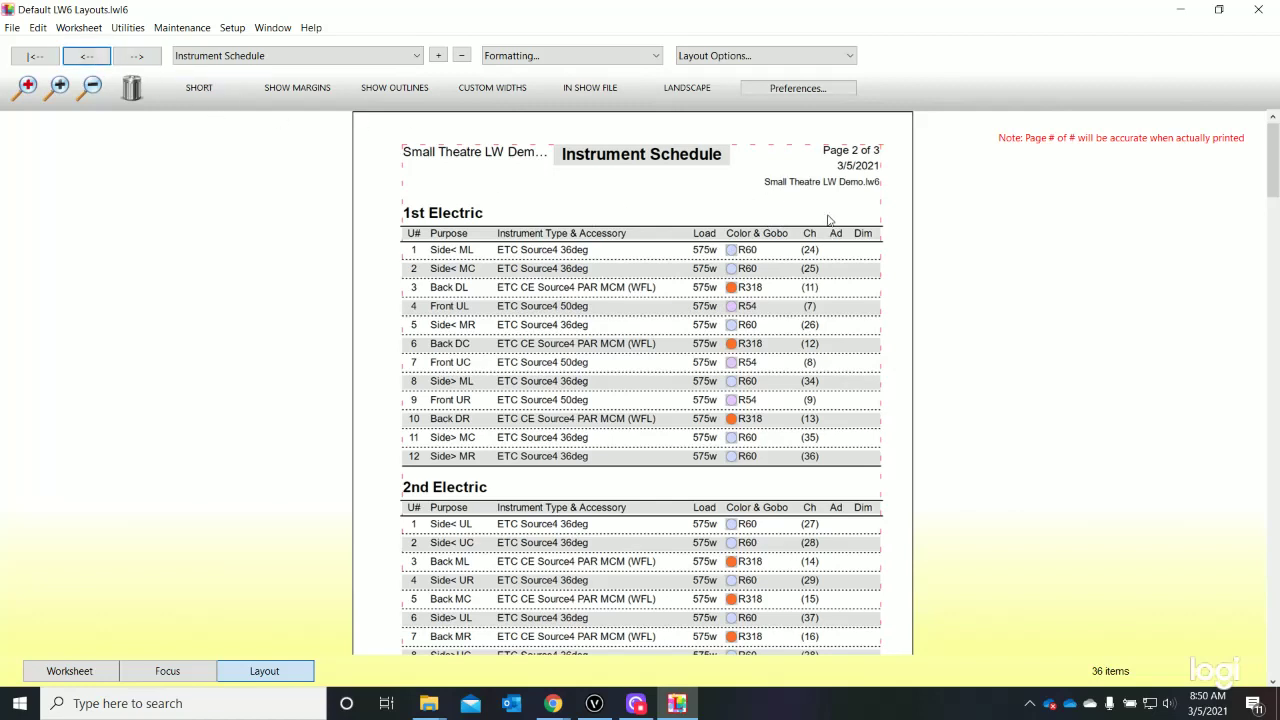
# Move the Instrument Schedule's Dim column so it sits between Ch and Ad
pyautogui.moveTo(866, 233); pyautogui.dragTo(446, 236)
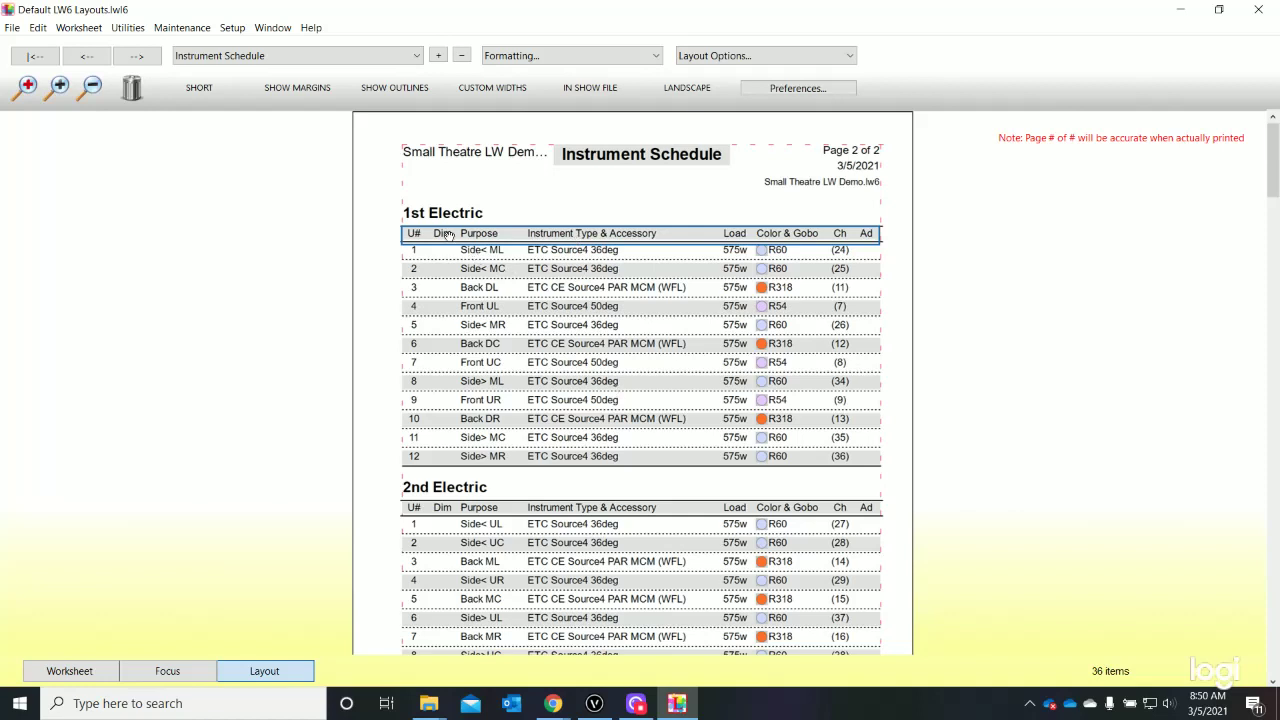
pyautogui.moveTo(445, 233); pyautogui.dragTo(860, 240)
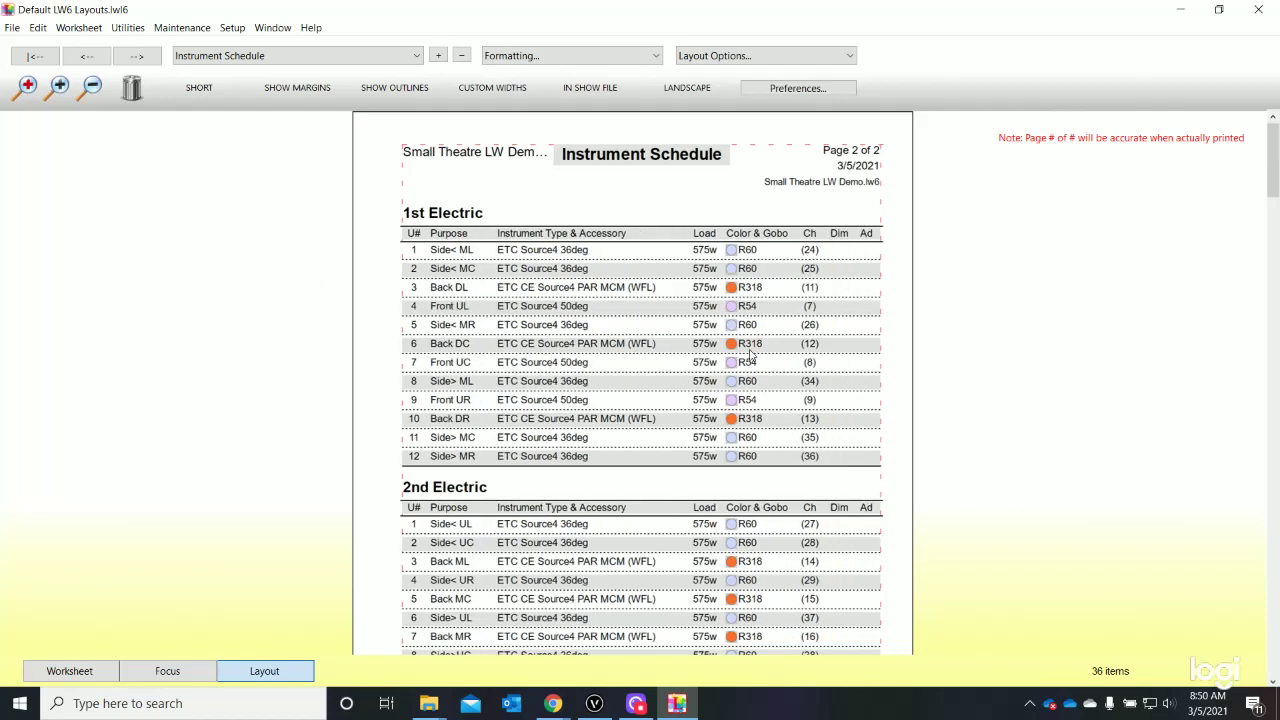
pyautogui.click(13, 28)
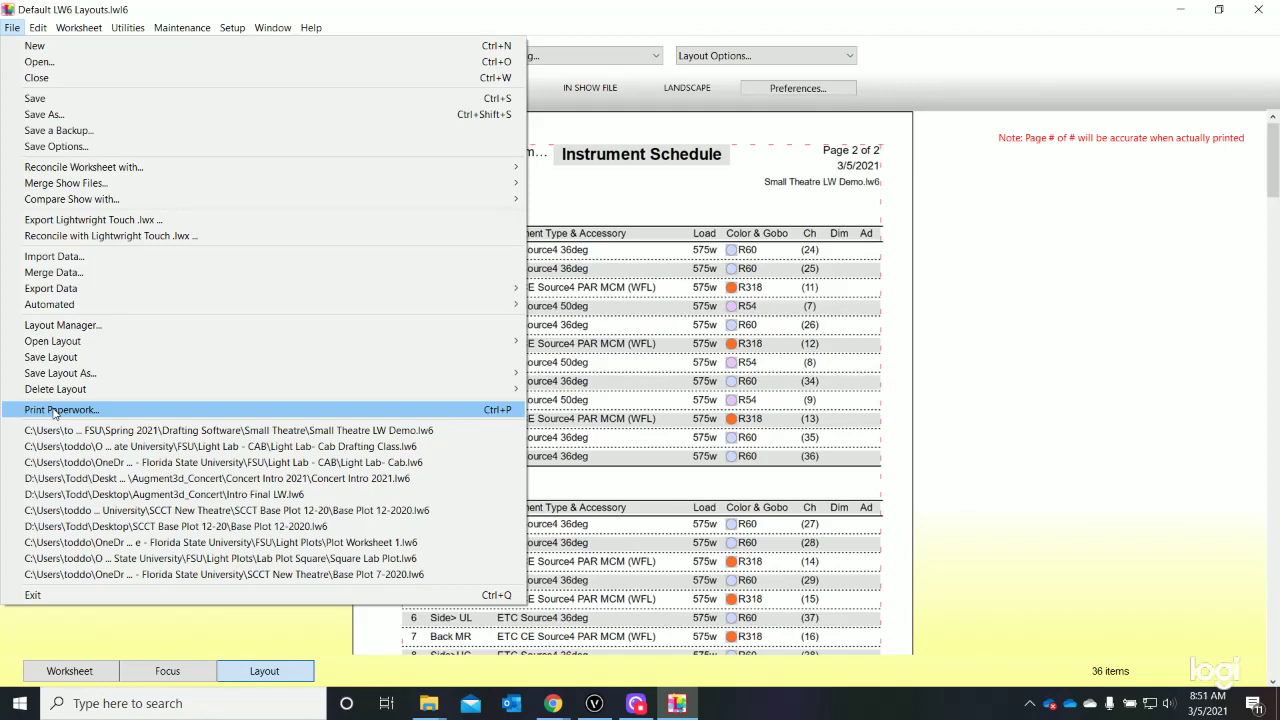
# Print one complete copy each of Channel Hookup (Portrait) and Instrument Schedule
pyautogui.click(55, 410)
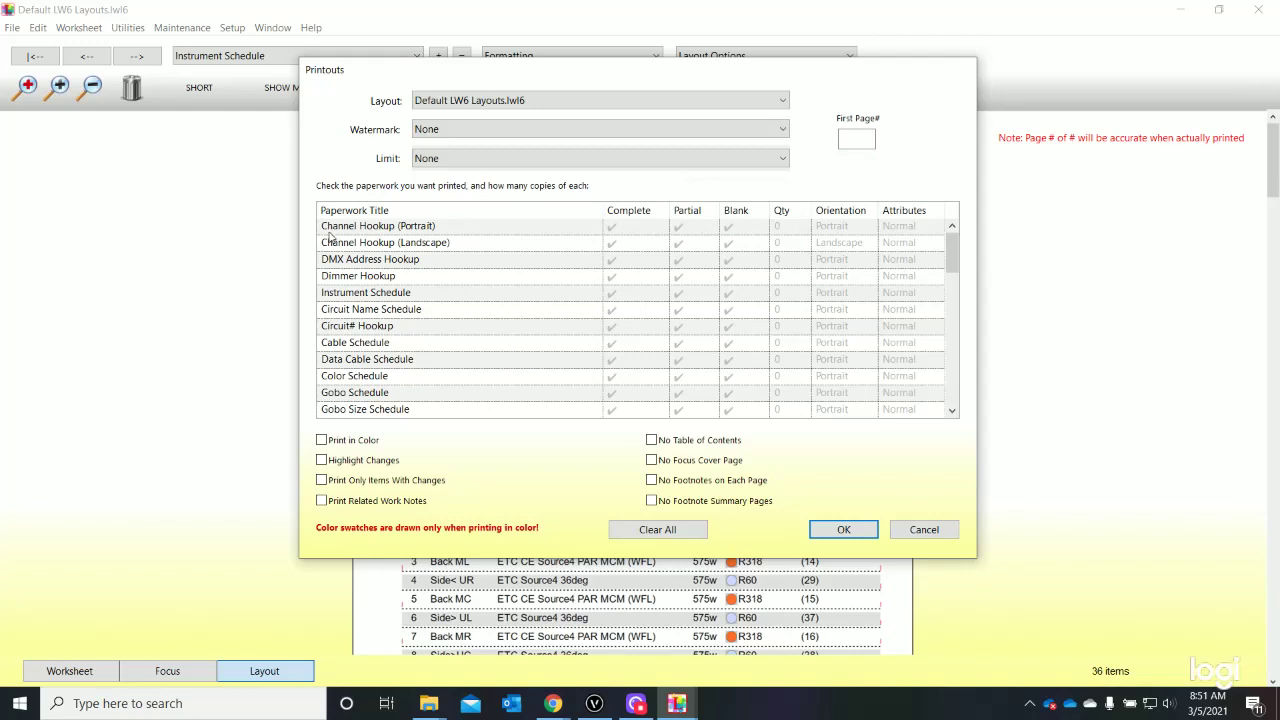
pyautogui.click(612, 228)
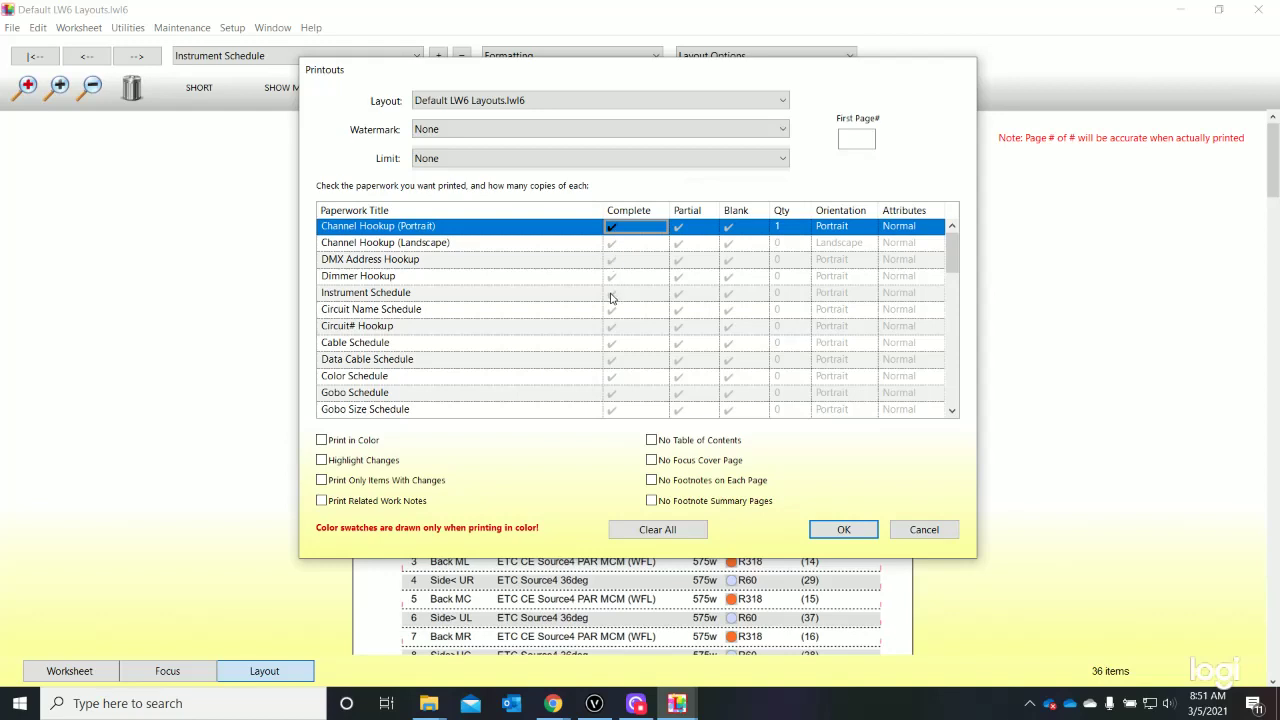
pyautogui.click(612, 294)
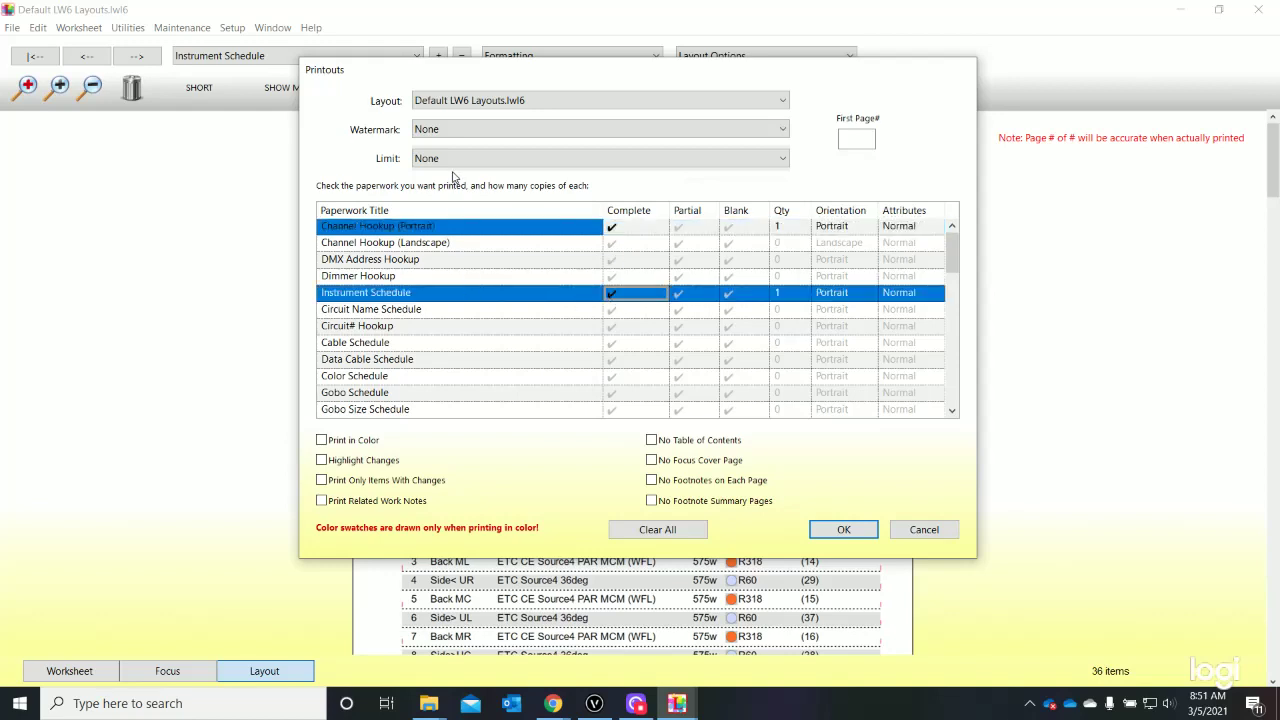
pyautogui.click(850, 530)
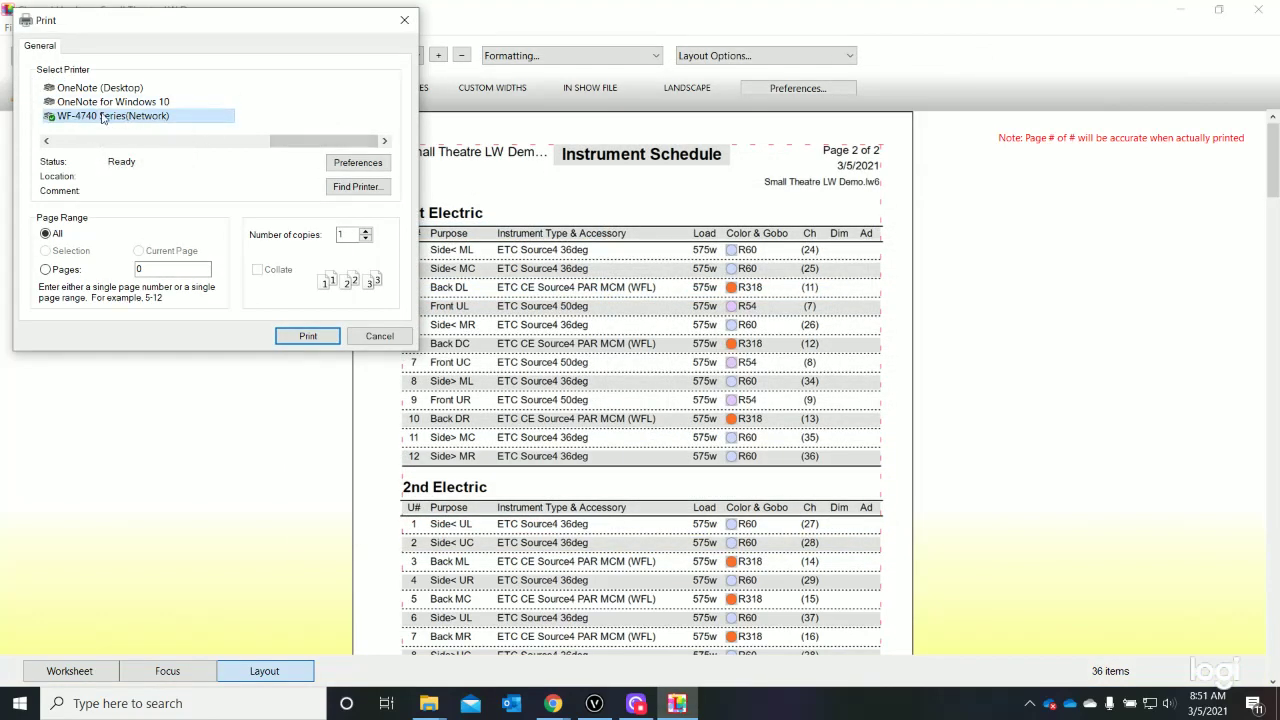
# Send the paperwork to the Microsoft Print to PDF printer
pyautogui.click(45, 142)
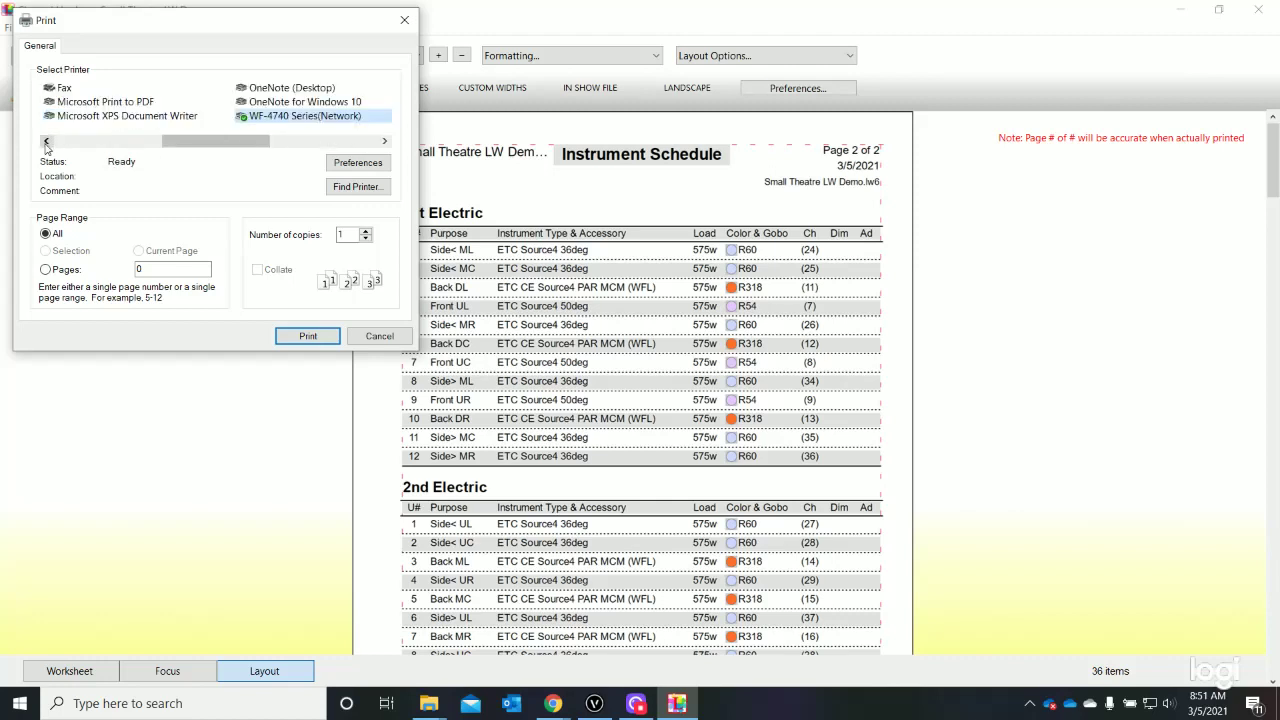
pyautogui.click(45, 142)
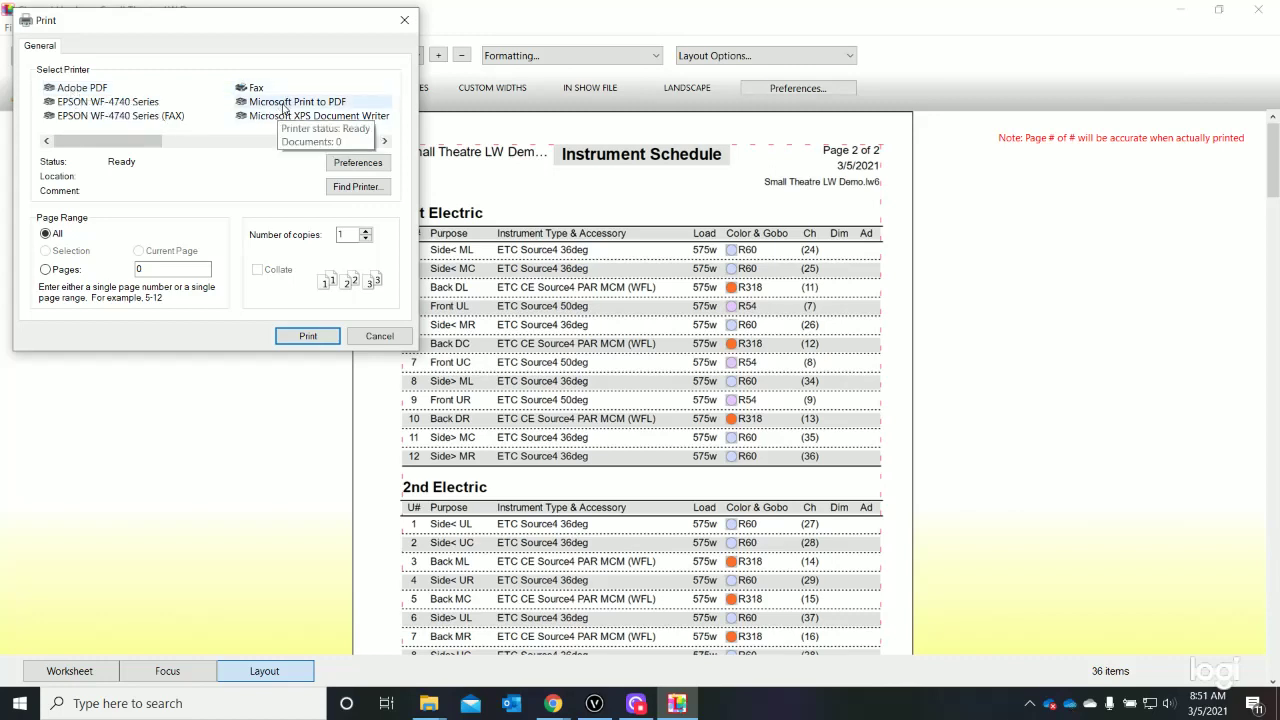
pyautogui.click(284, 104)
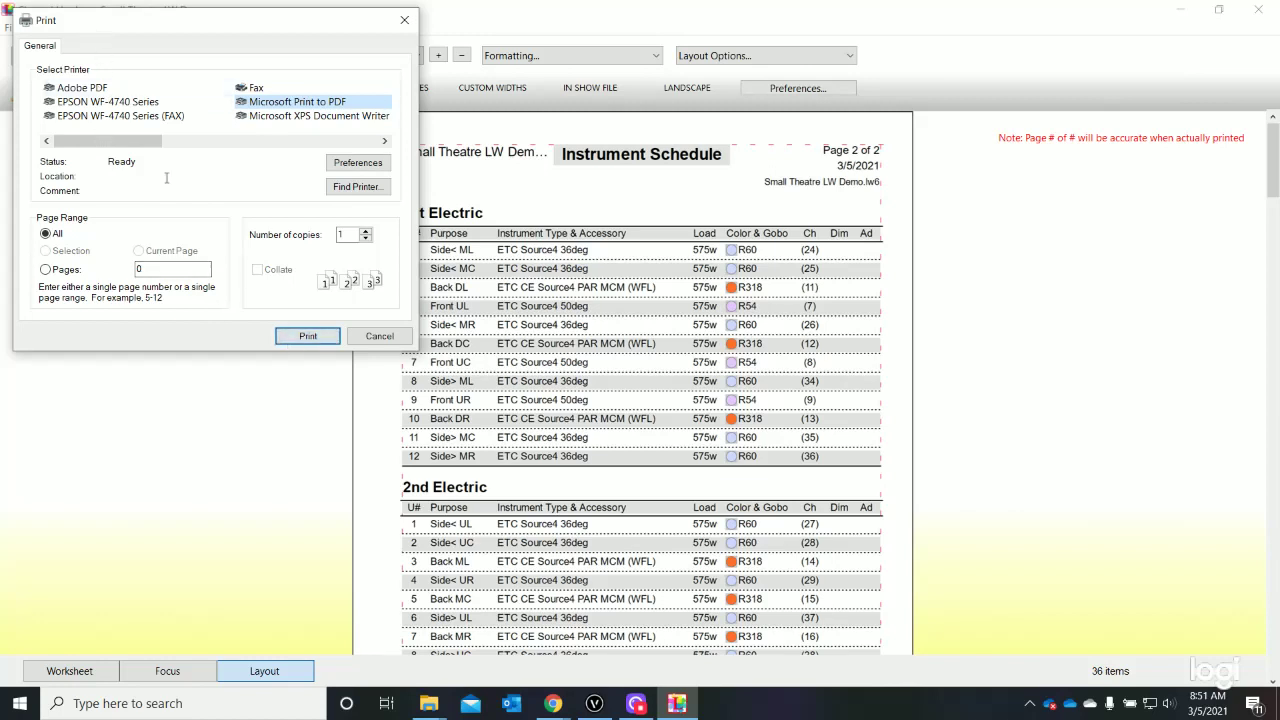
pyautogui.click(308, 336)
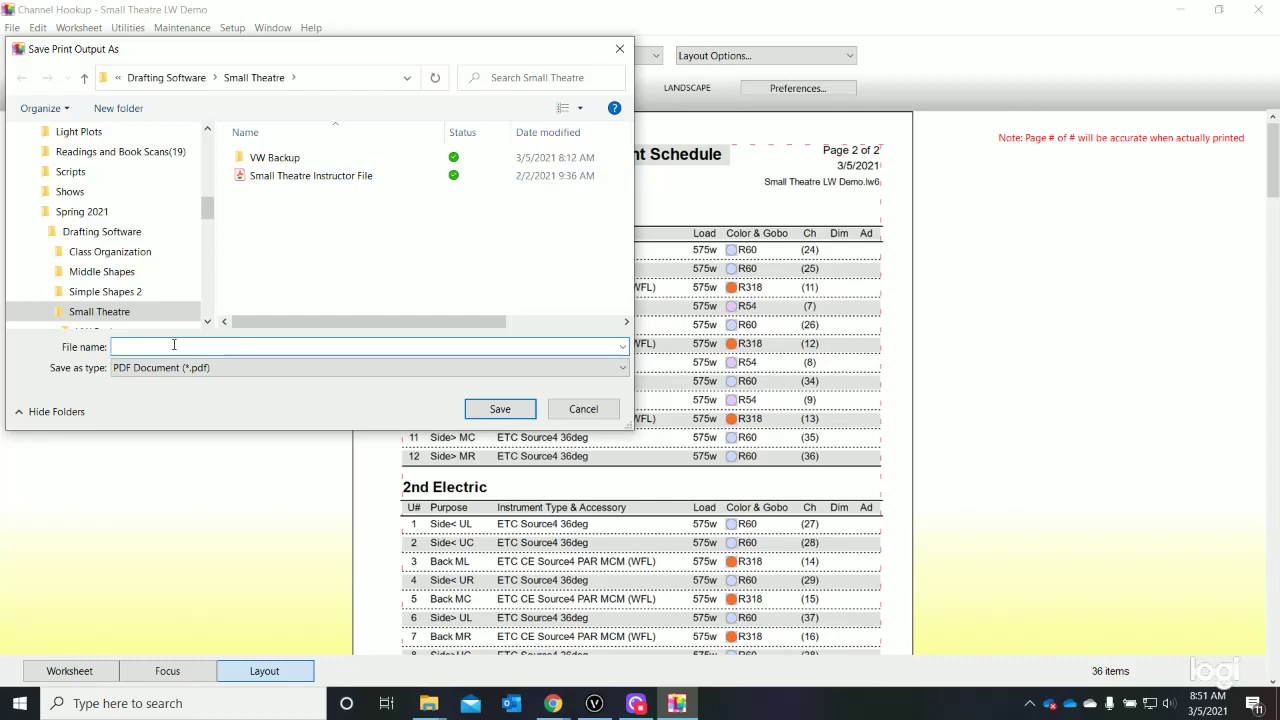
# Save the PDF printout as 'Small Theatre LW Demo' in the Small Theatre folder
pyautogui.write('Small The')
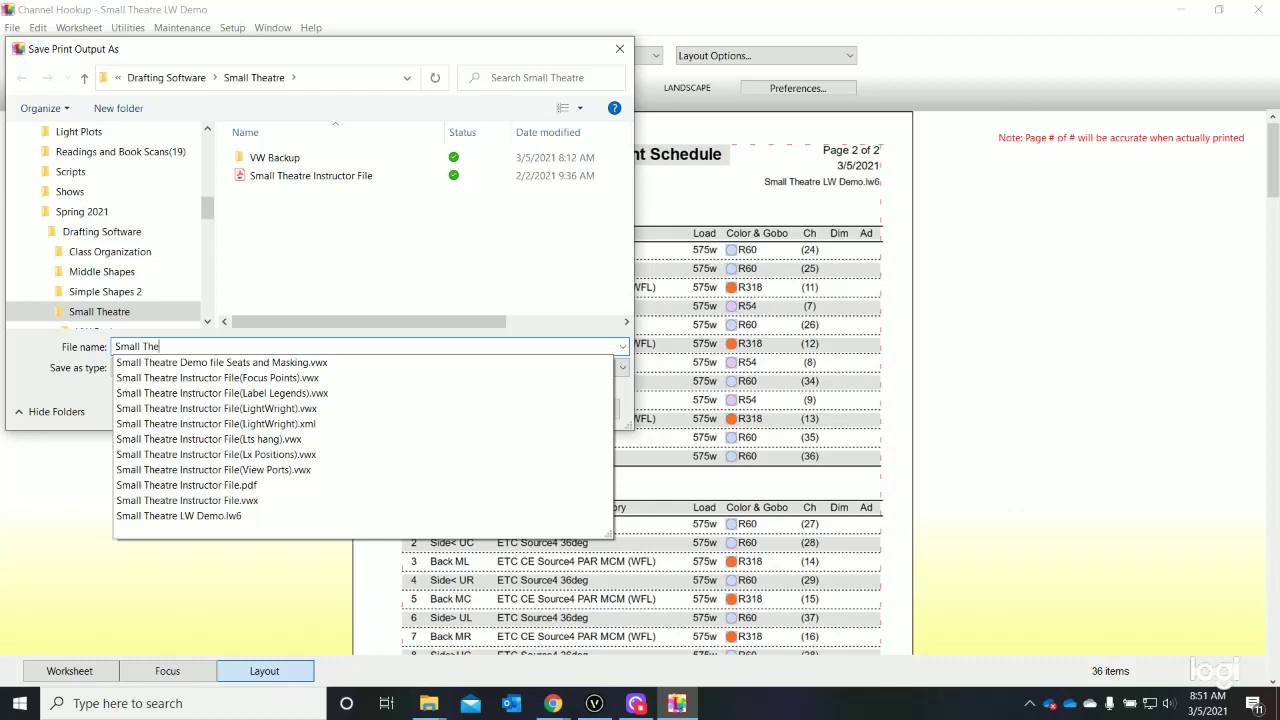
pyautogui.write('atre LW Demo')
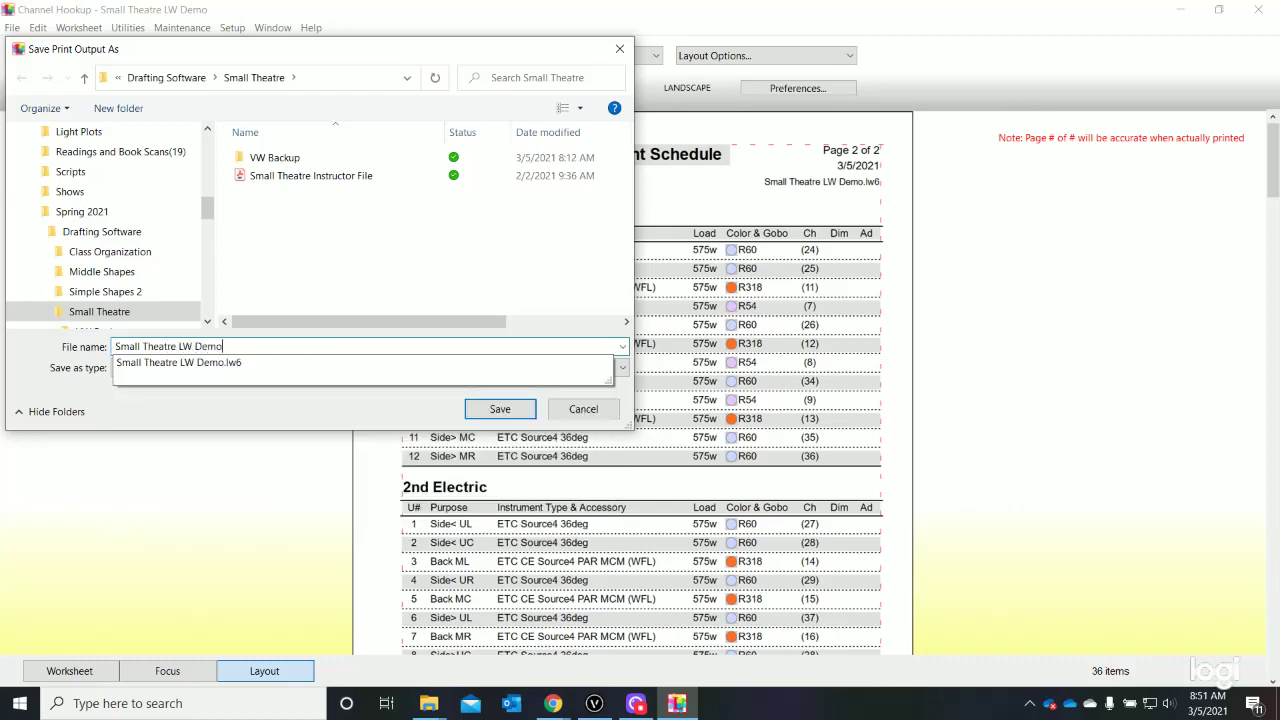
pyautogui.click(500, 409)
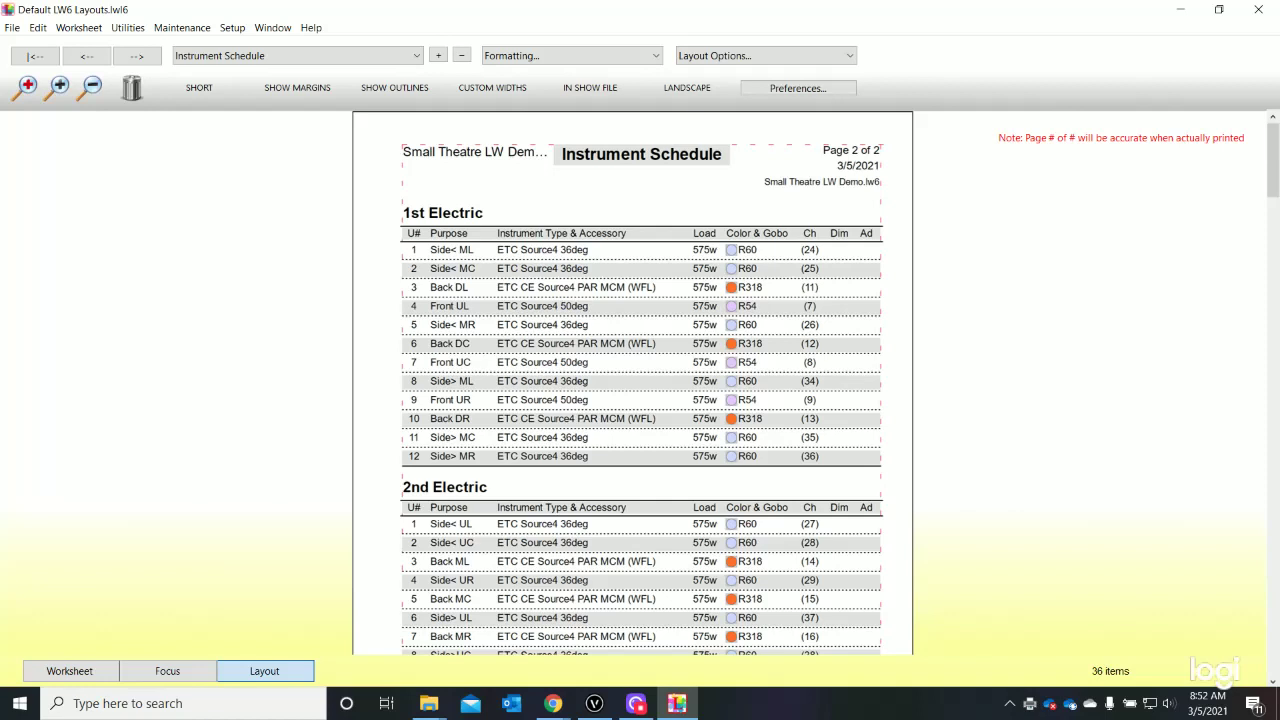
# Open Small Theatre LW Demo.pdf from the Small Theatre folder in File Explorer
pyautogui.click(428, 703)
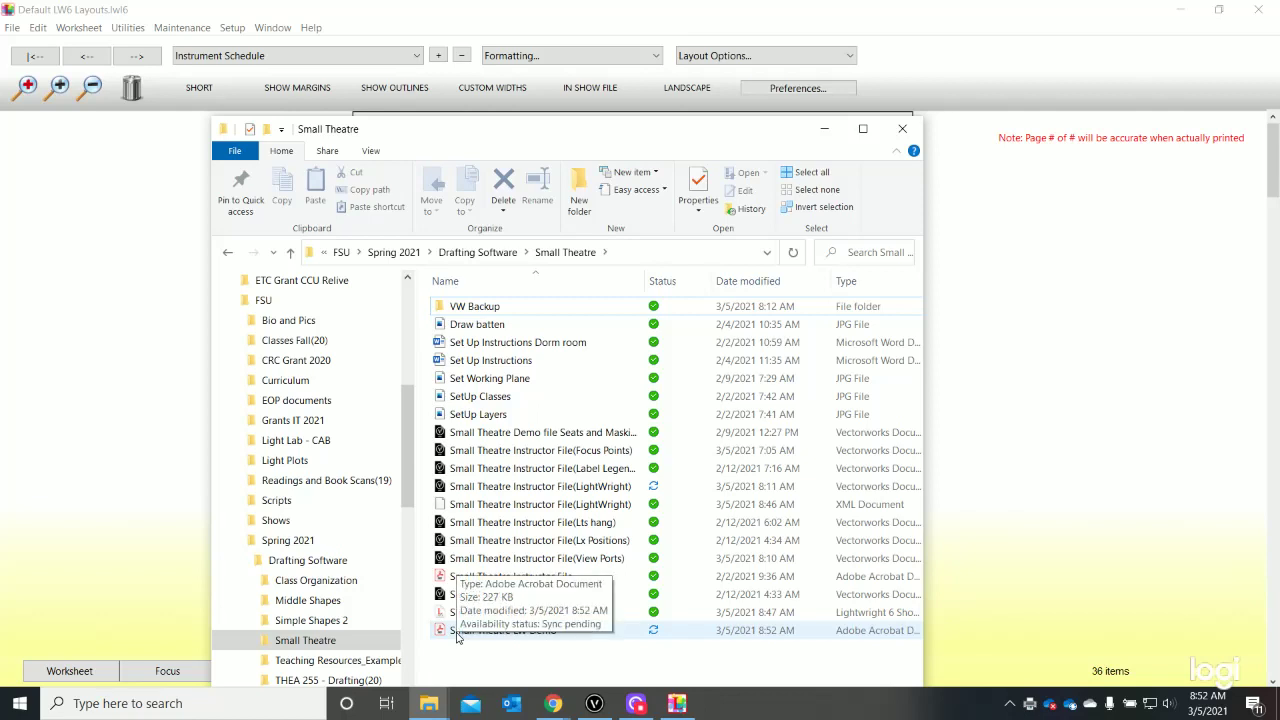
pyautogui.doubleClick(458, 632)
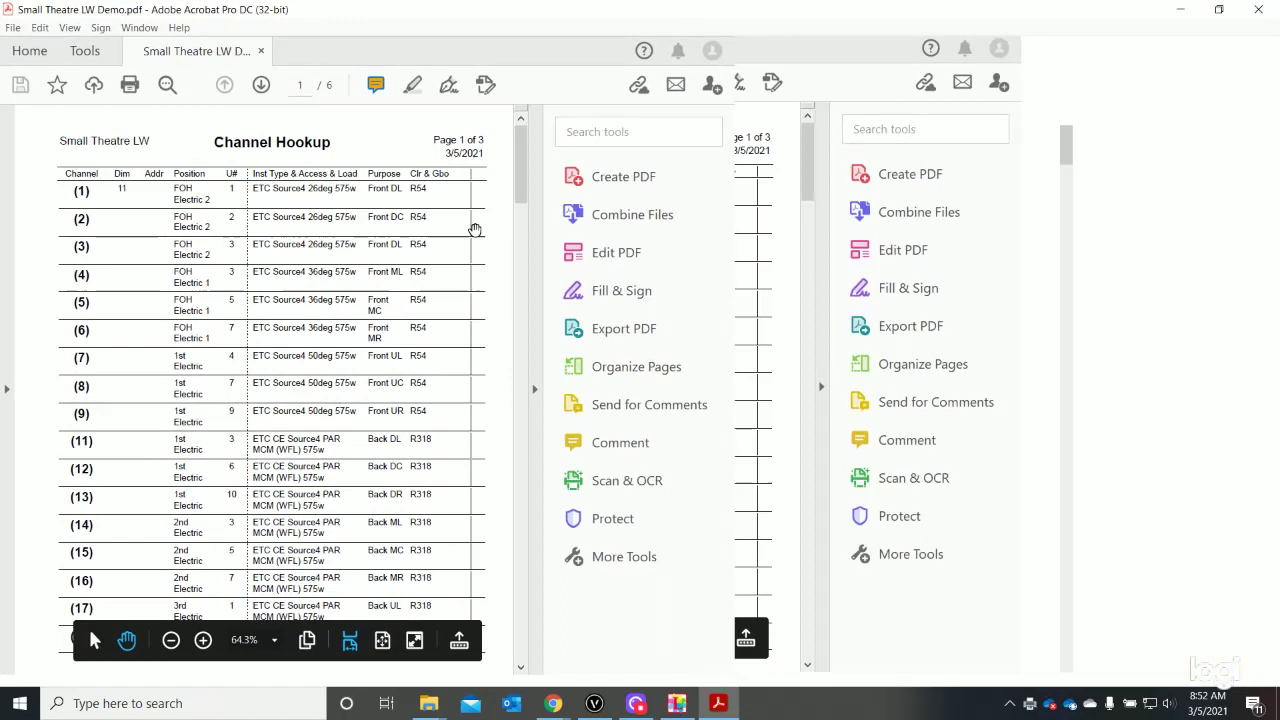
# Scroll through the PDF's Channel Hookup pages to page 2, starting at channel 19
pyautogui.keyDown('ctrl'); pyautogui.scroll(-3, 456, 280); pyautogui.keyUp('ctrl')
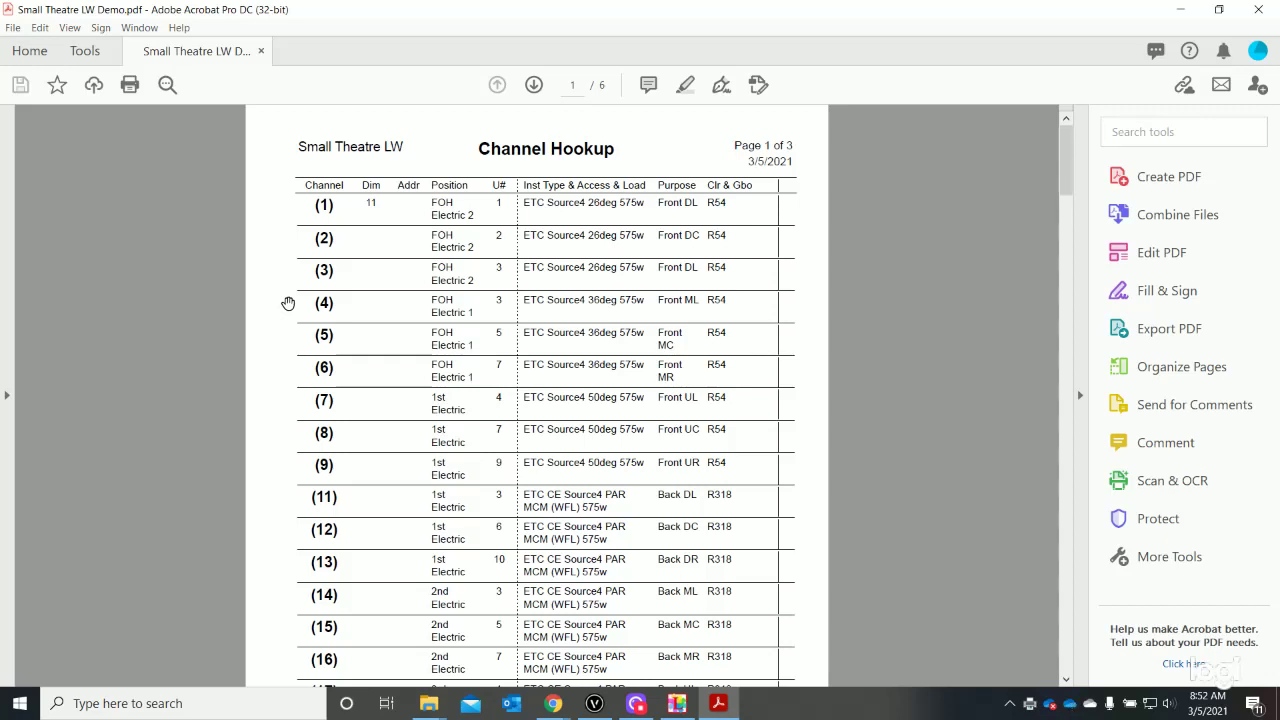
pyautogui.scroll(-5, 565, 470)
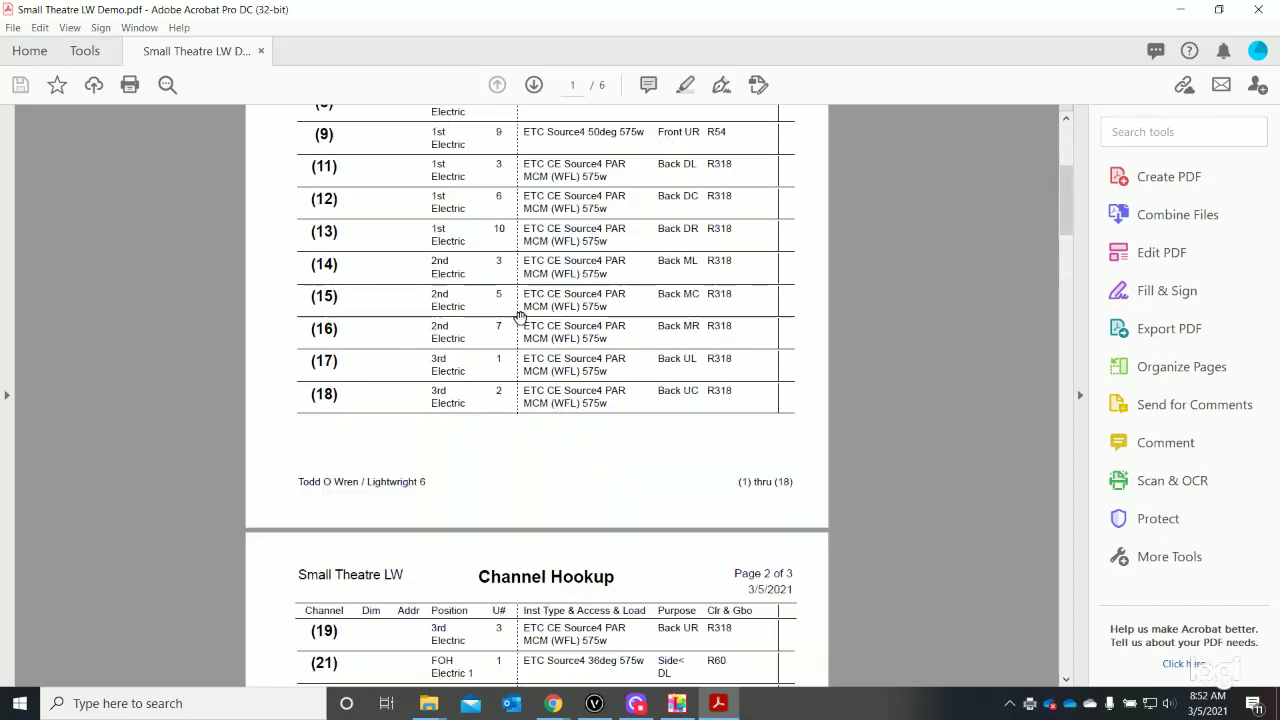
pyautogui.scroll(-8, 523, 423)
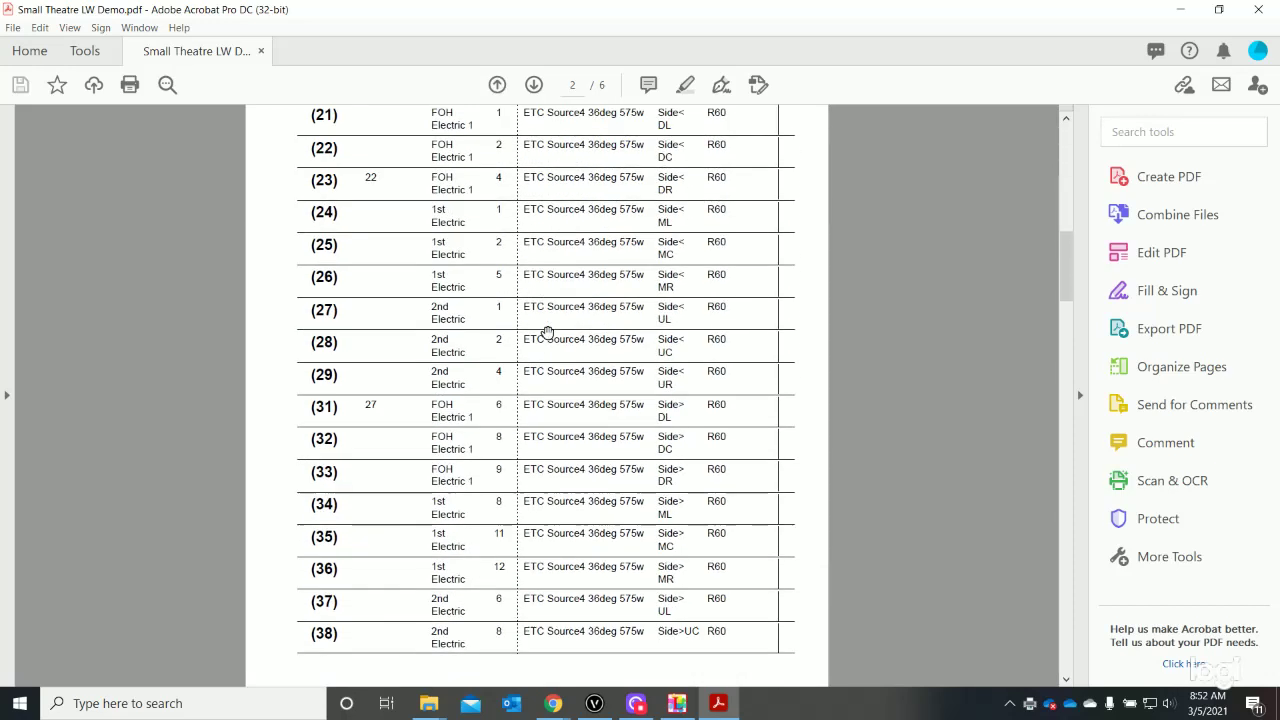
pyautogui.scroll(-2, 588, 356)
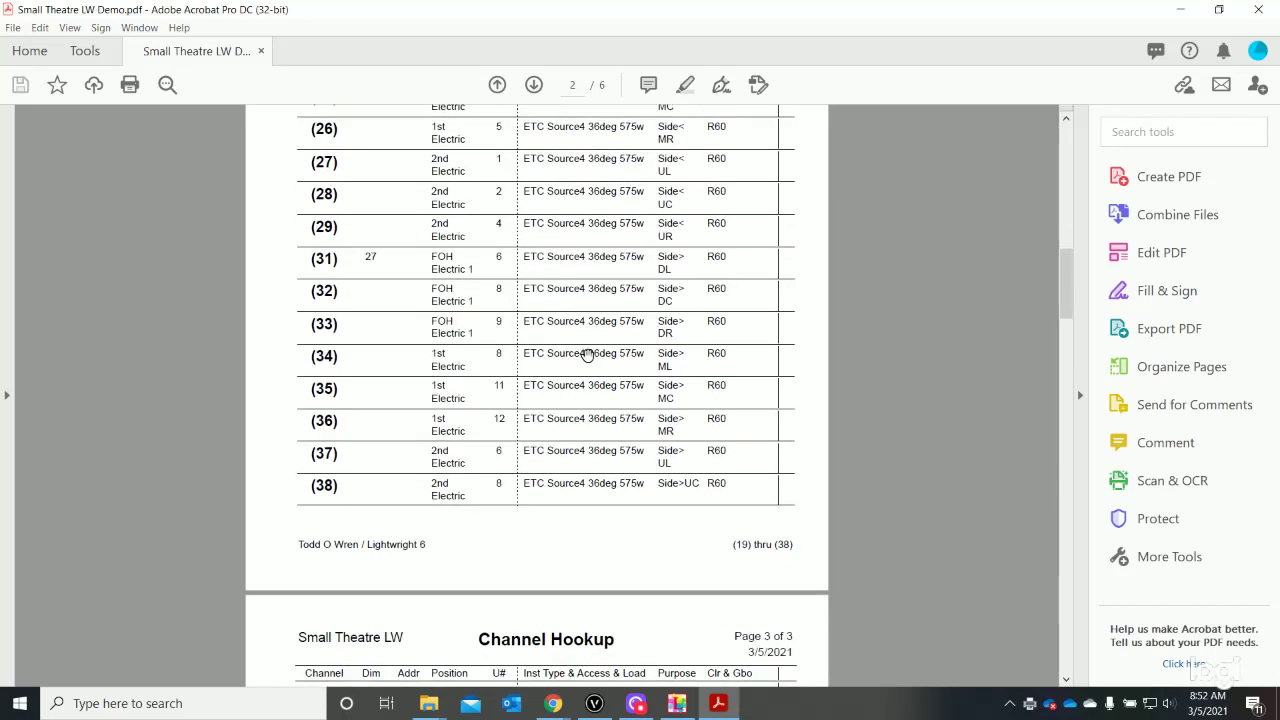
pyautogui.scroll(5, 610, 370)
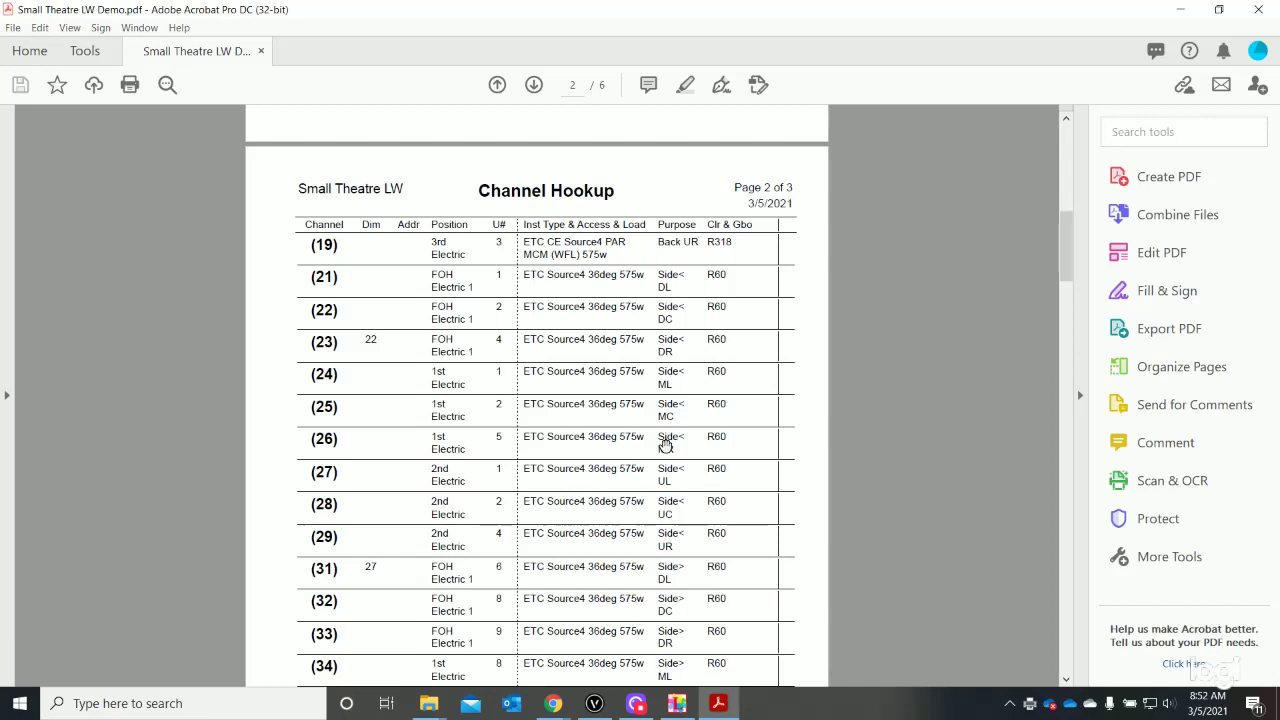